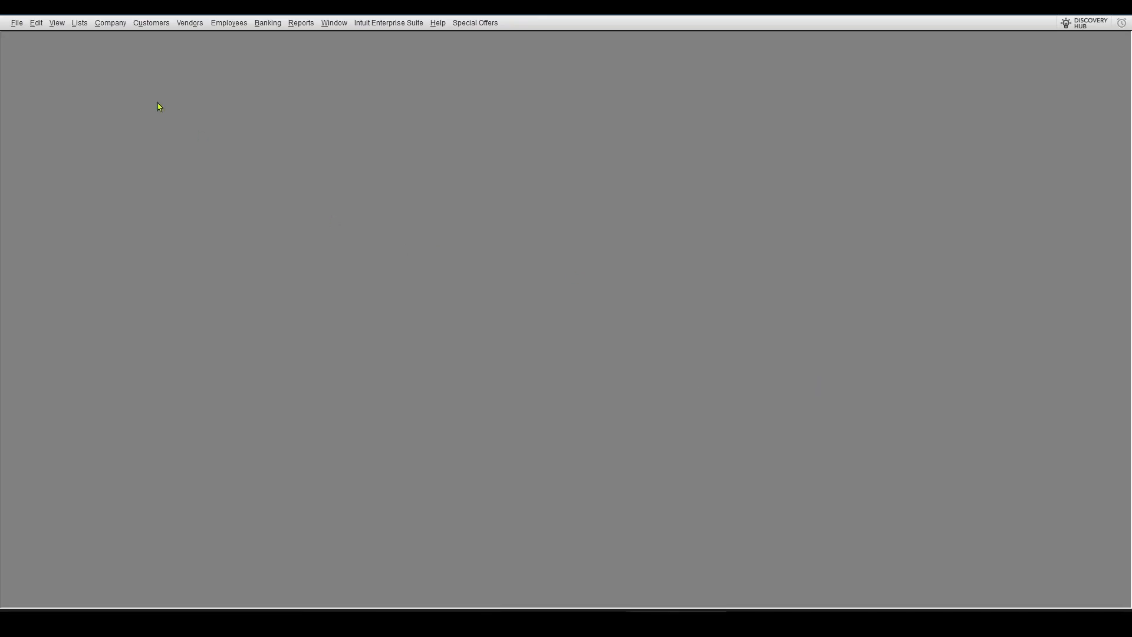
Open the Payroll Item List and start adding a new payroll item.
left_click(79, 23)
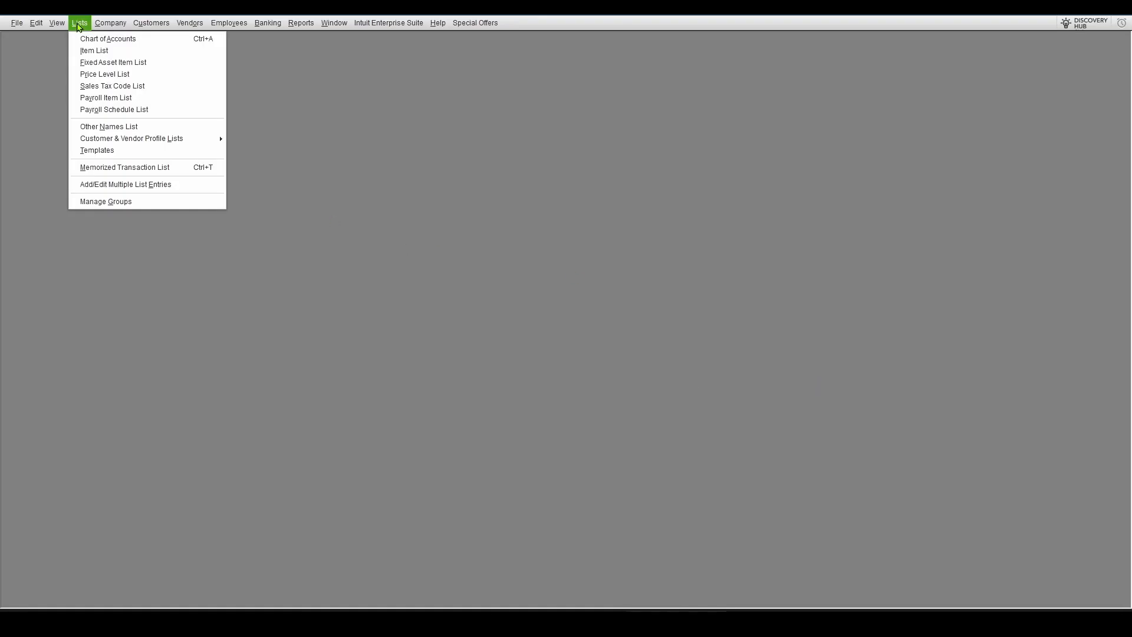
left_click(117, 99)
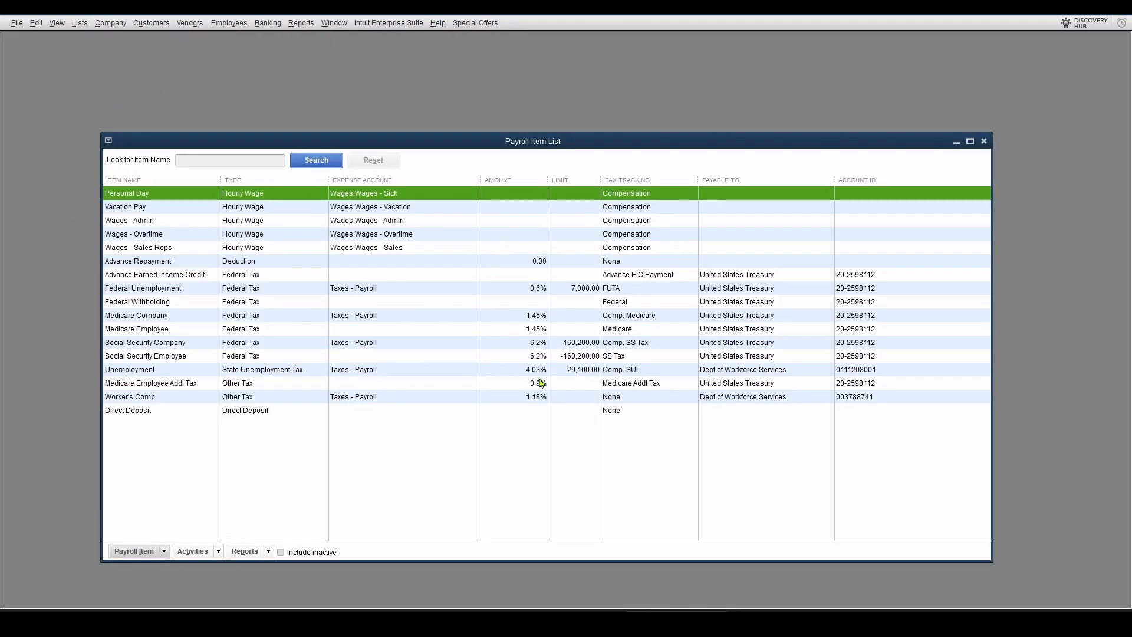
left_click(134, 552)
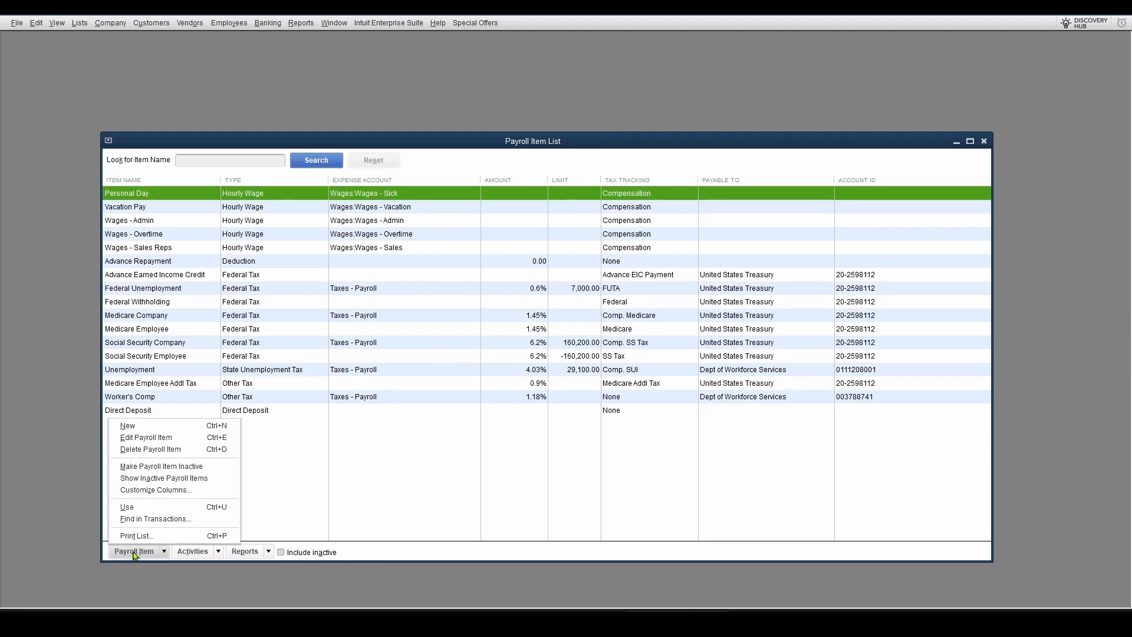
left_click(147, 427)
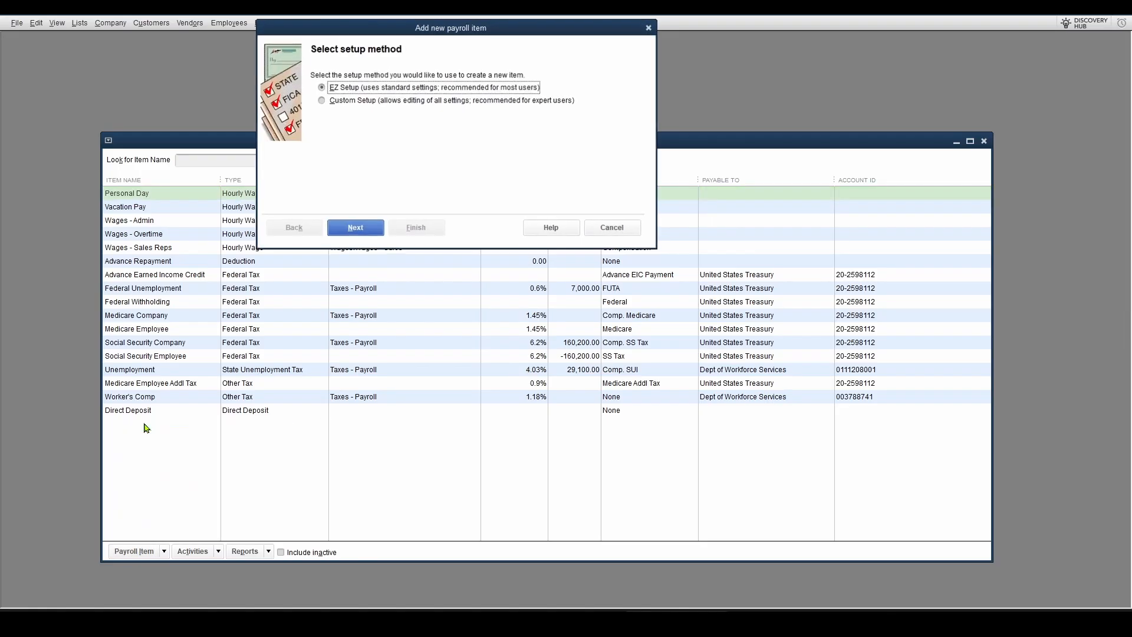
Choose Custom Setup with the Company Contribution item type, and name the contribution HSA Company.
left_click(321, 101)
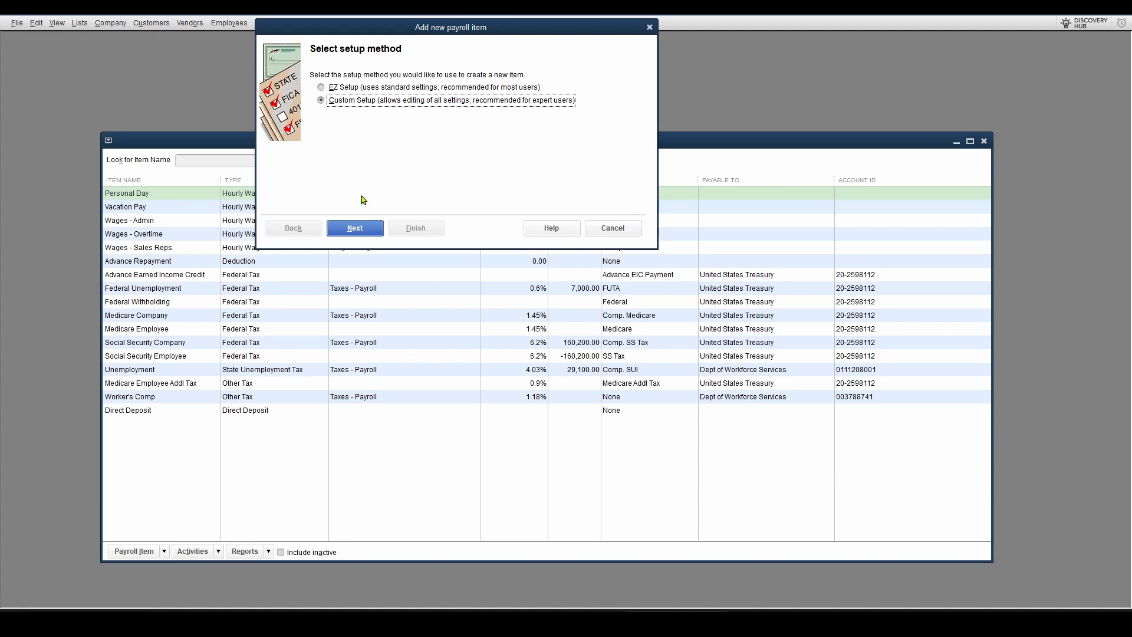
left_click(355, 228)
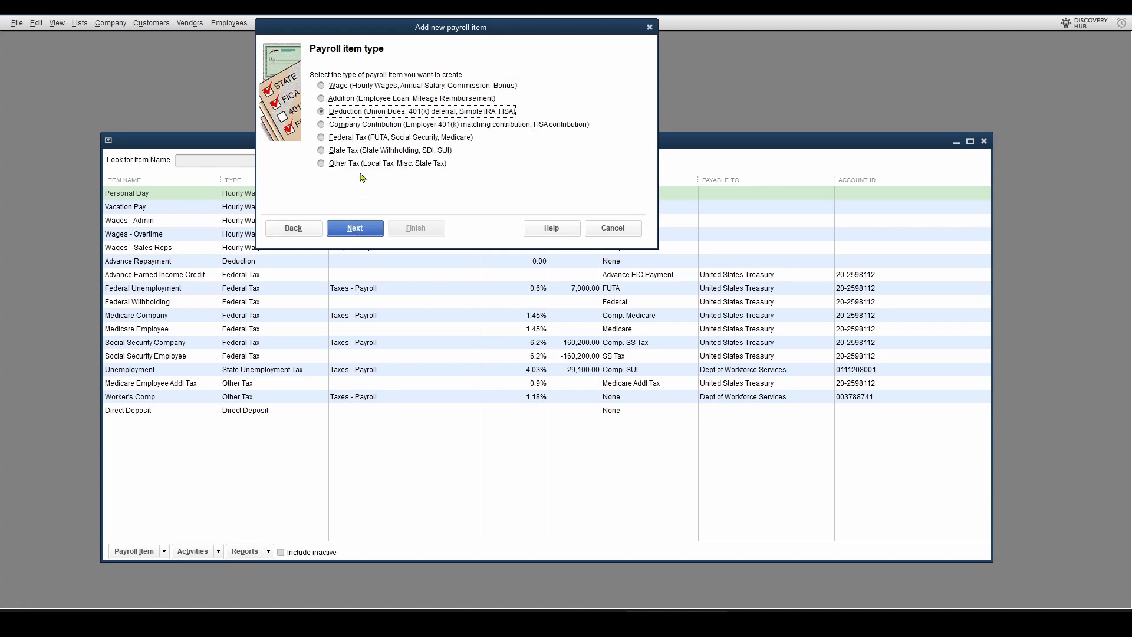
left_click(322, 125)
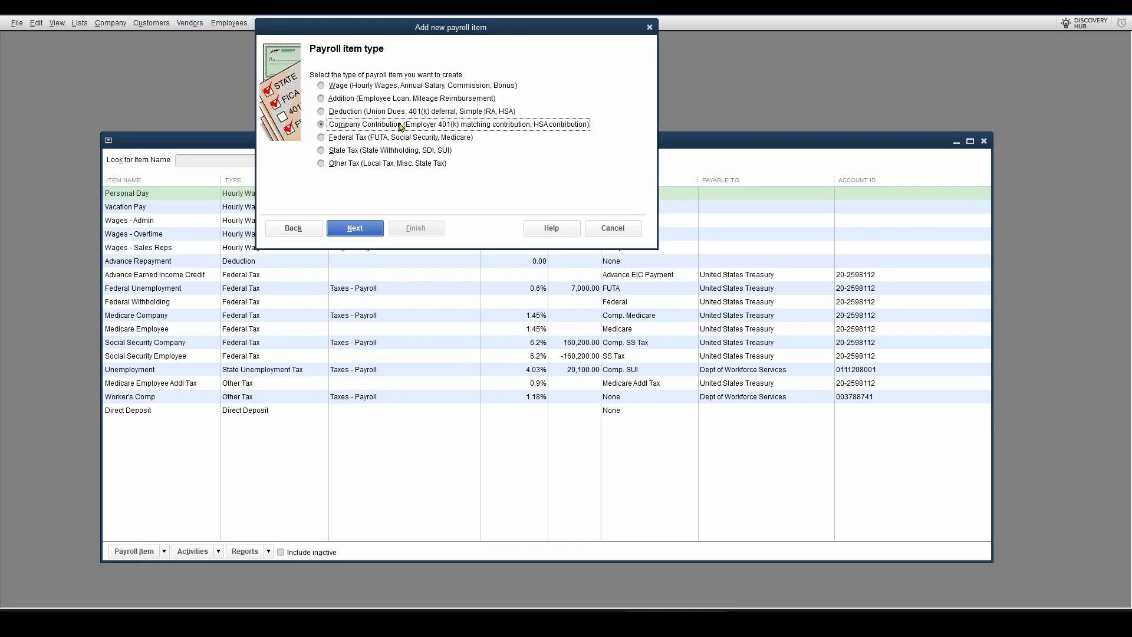
left_click(358, 234)
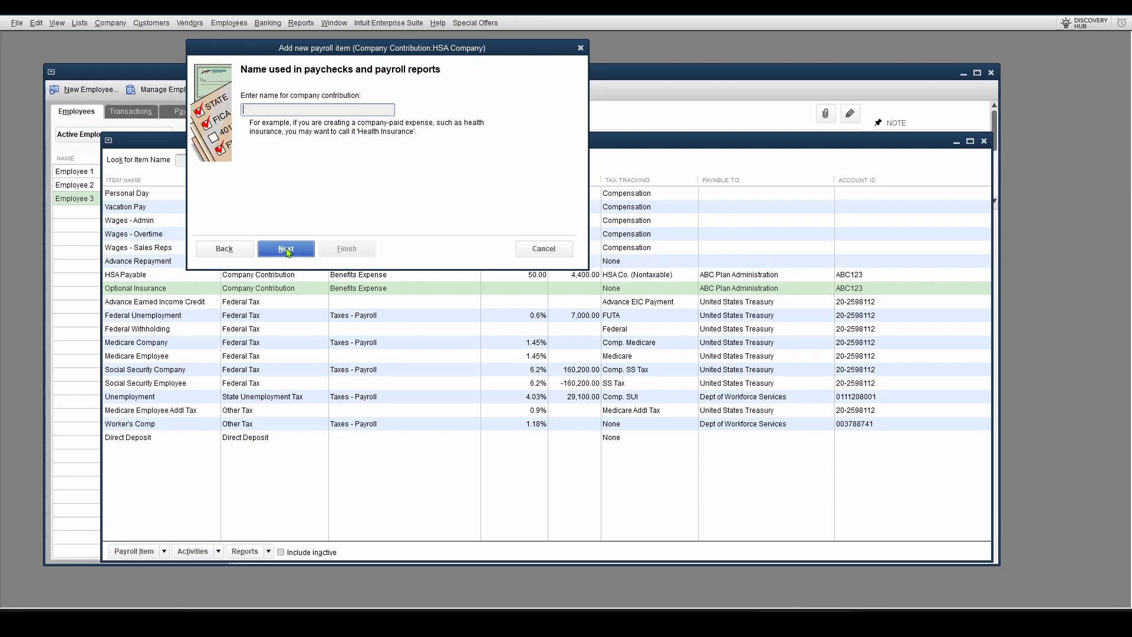
type("HSA Company")
left_click(283, 249)
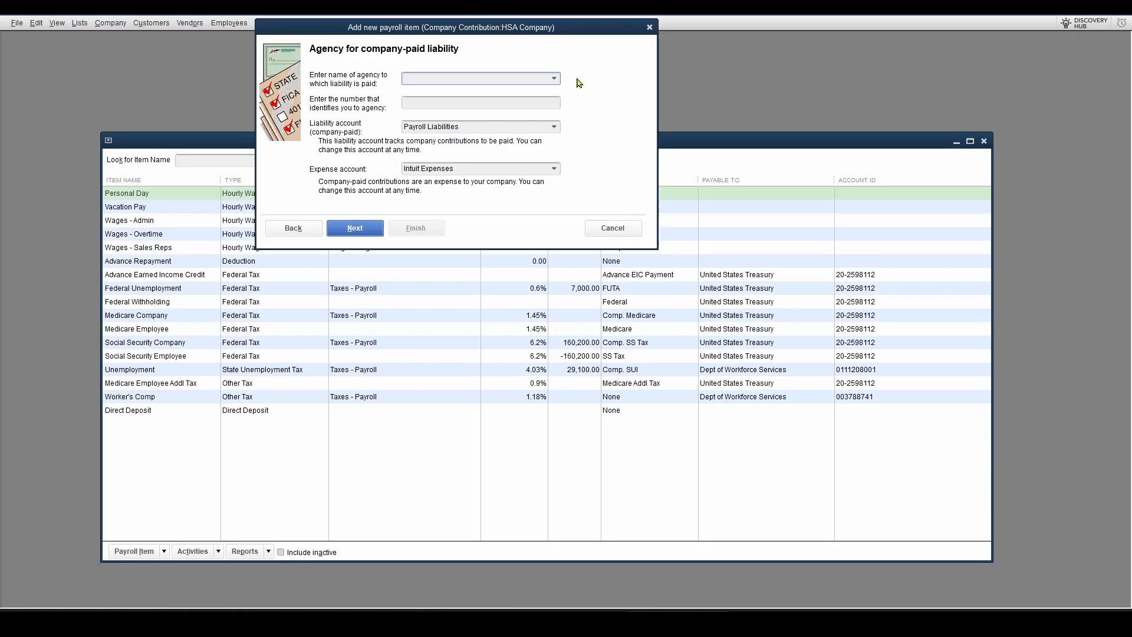
Set ABC Plan Administration as the agency the liability is paid to, and enter the number identifying the company to it.
type("ABC Plan Administration")
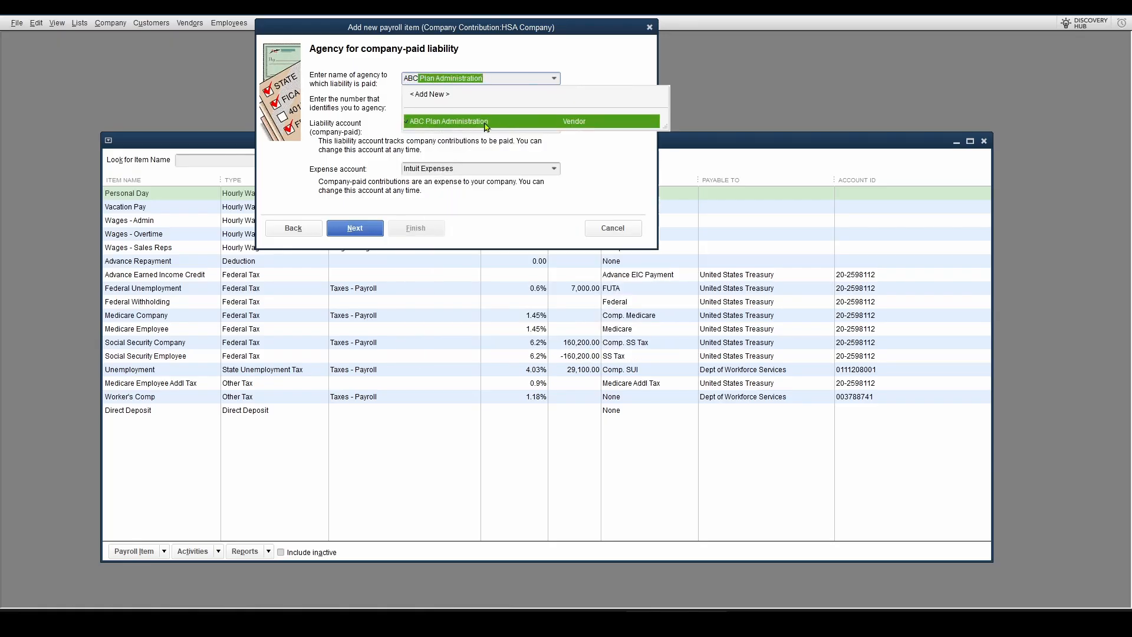
left_click(484, 124)
key("Tab")
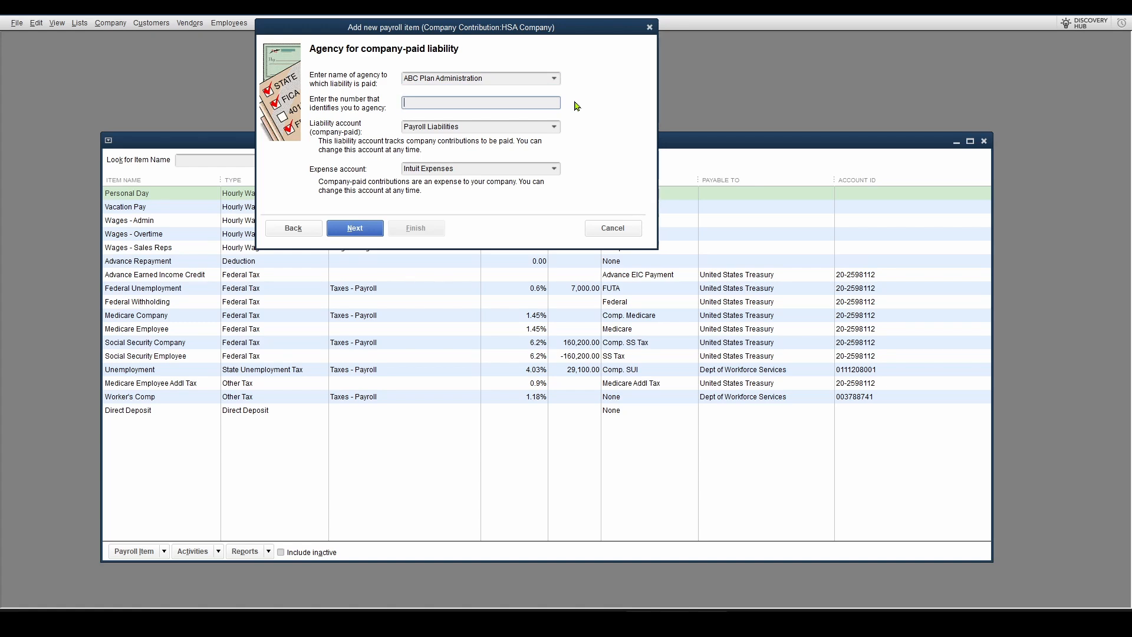
type("ABC123")
key("Tab")
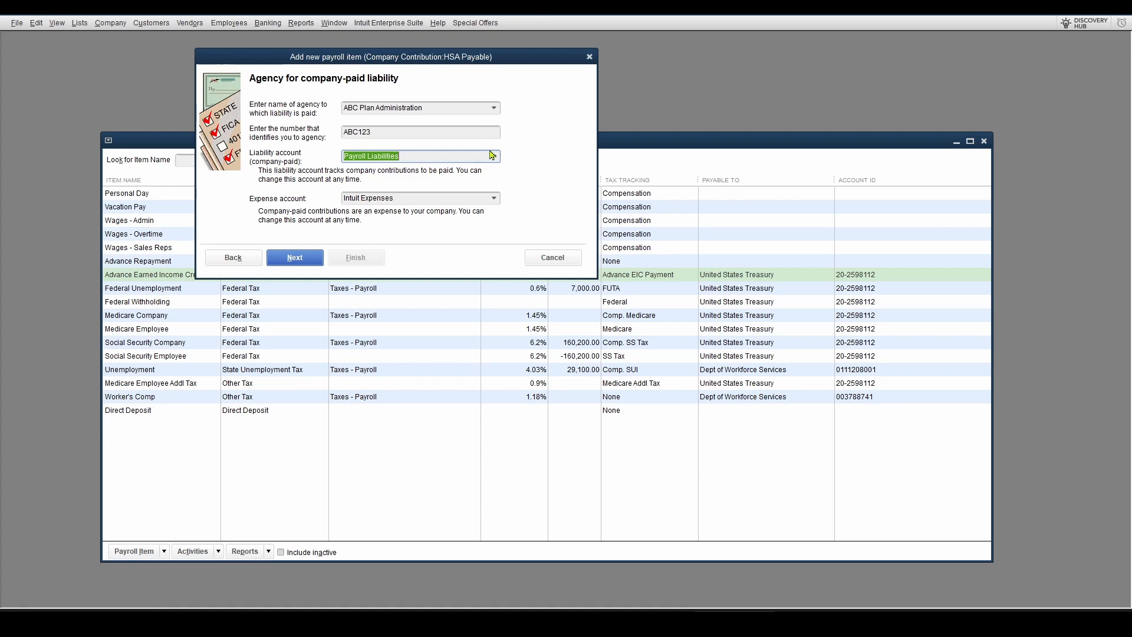
left_click(494, 156)
scroll(470, 195, "up", 2)
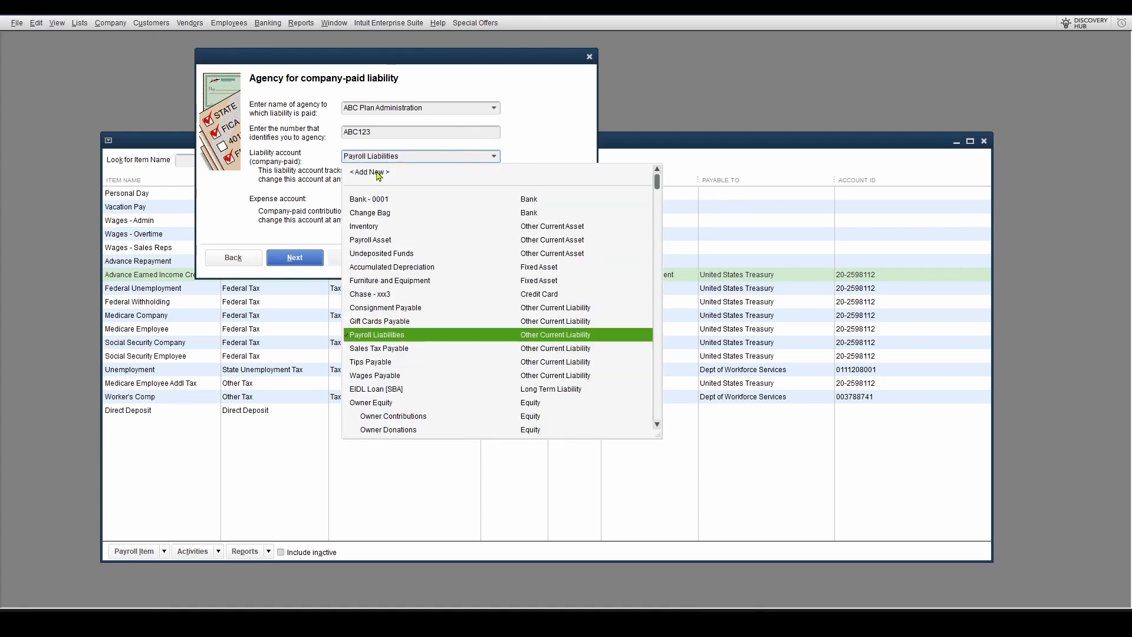
left_click(379, 172)
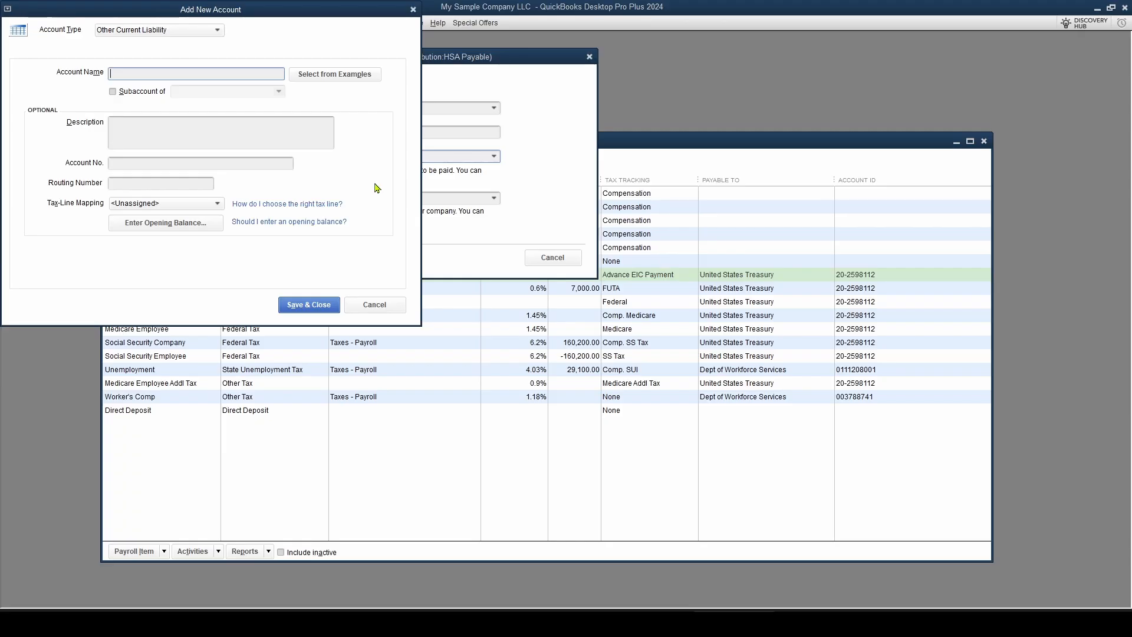
left_click(383, 311)
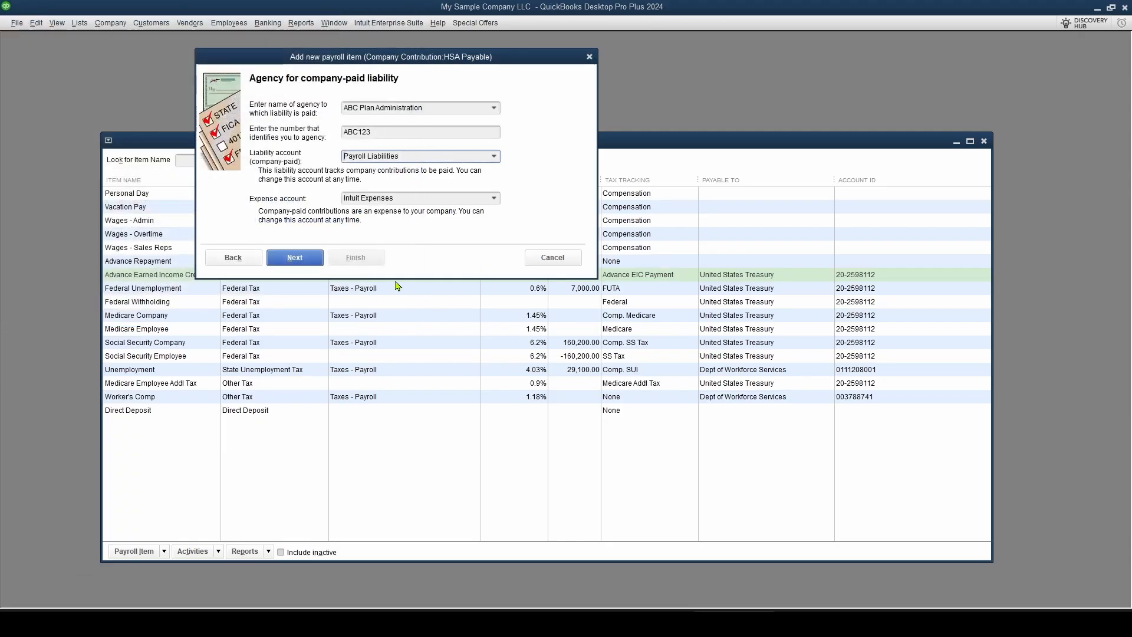
Replace the liability account with HSA Payable and begin setting it up as a new account.
left_click_drag(405, 158, 318, 159)
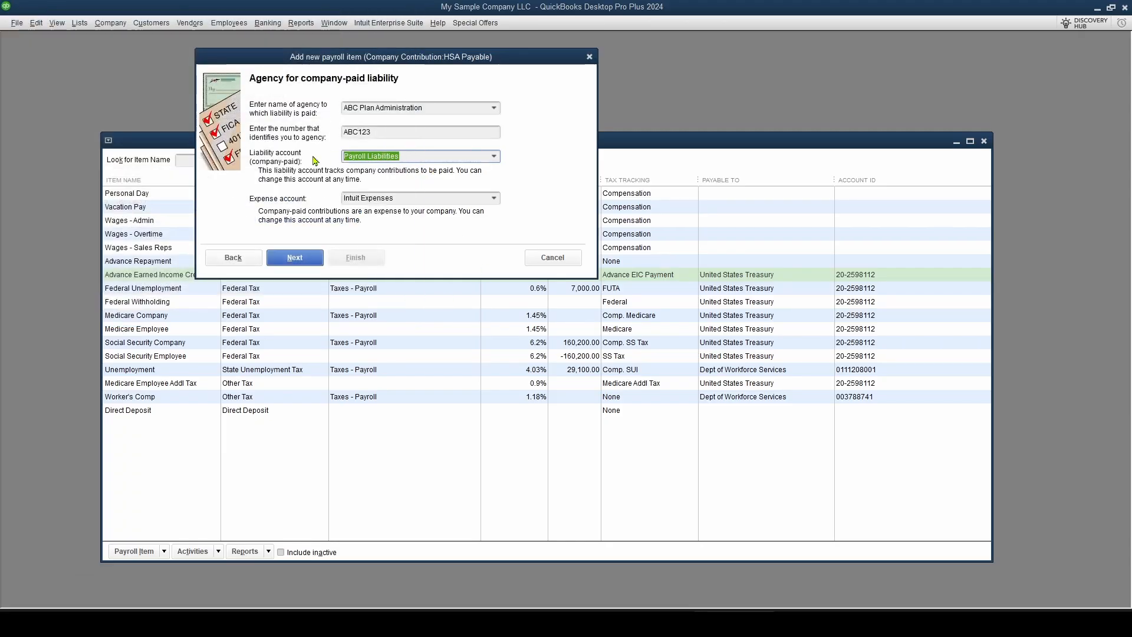
type("HSA")
key("BackSpace")
key("BackSpace")
key("BackSpace")
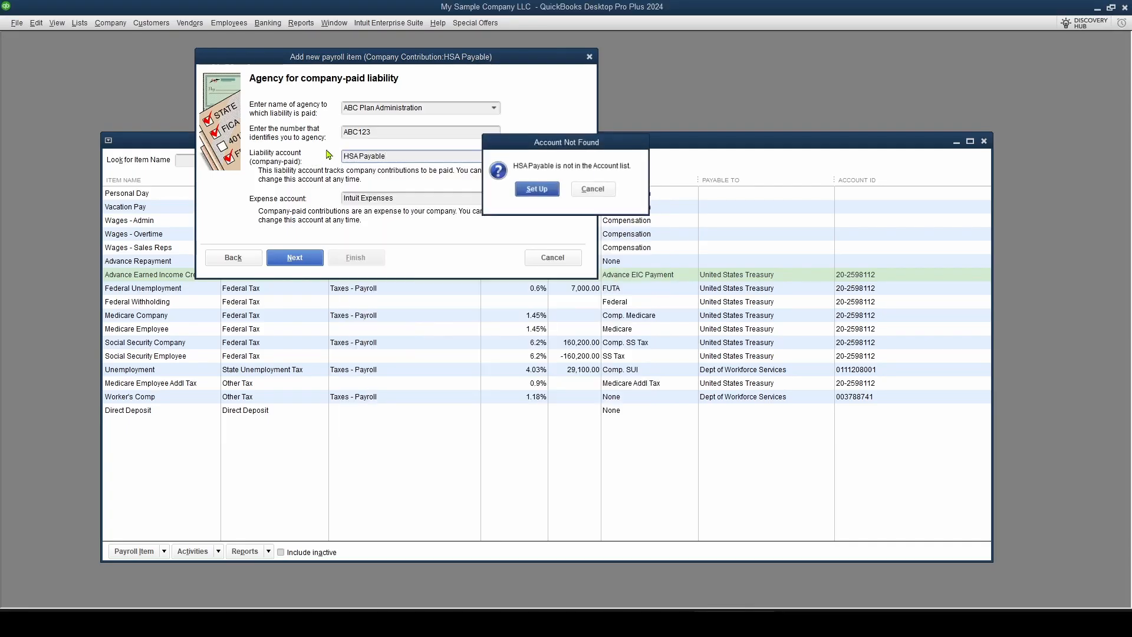
key("Tab")
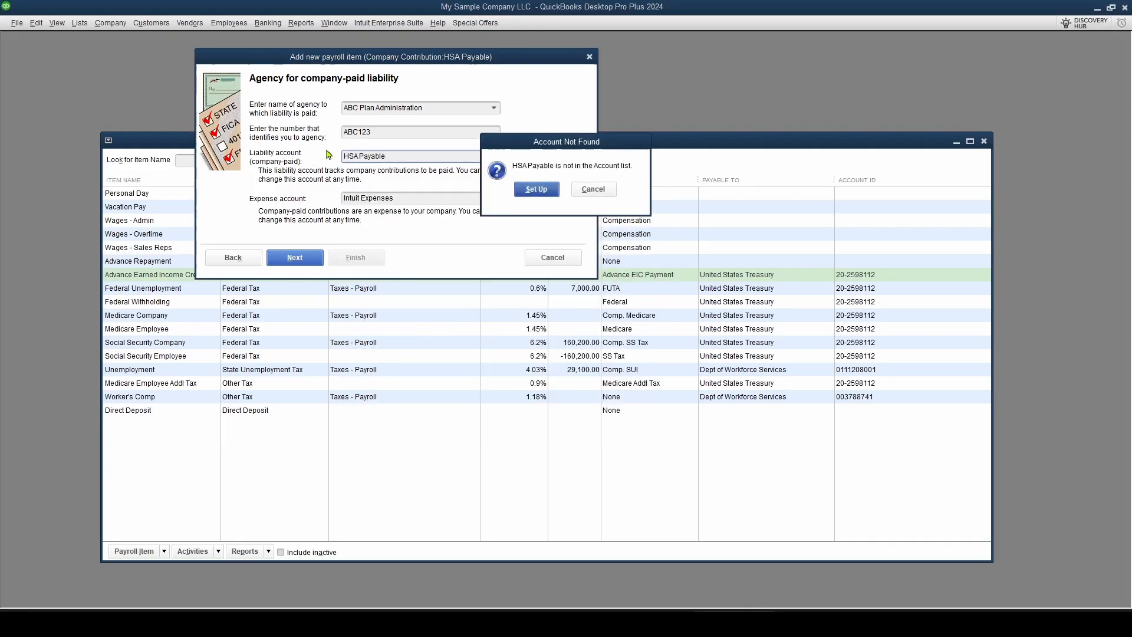
left_click(545, 192)
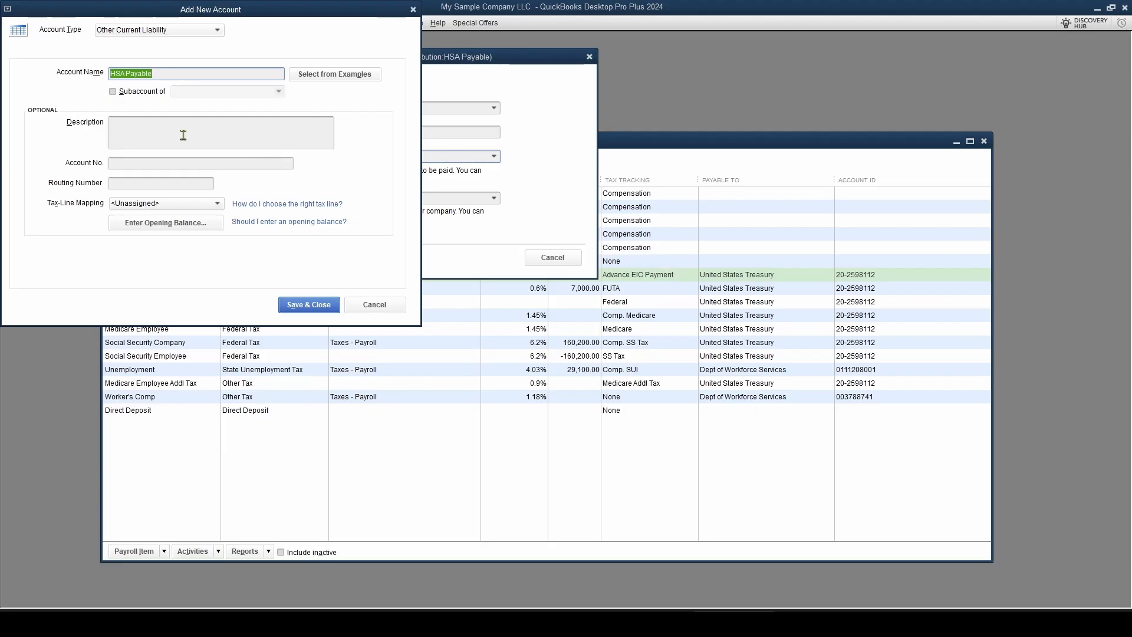
Try making HSA Payable a subaccount of Payroll Liabilities, and clear the subaccount option again.
left_click(114, 92)
left_click(279, 92)
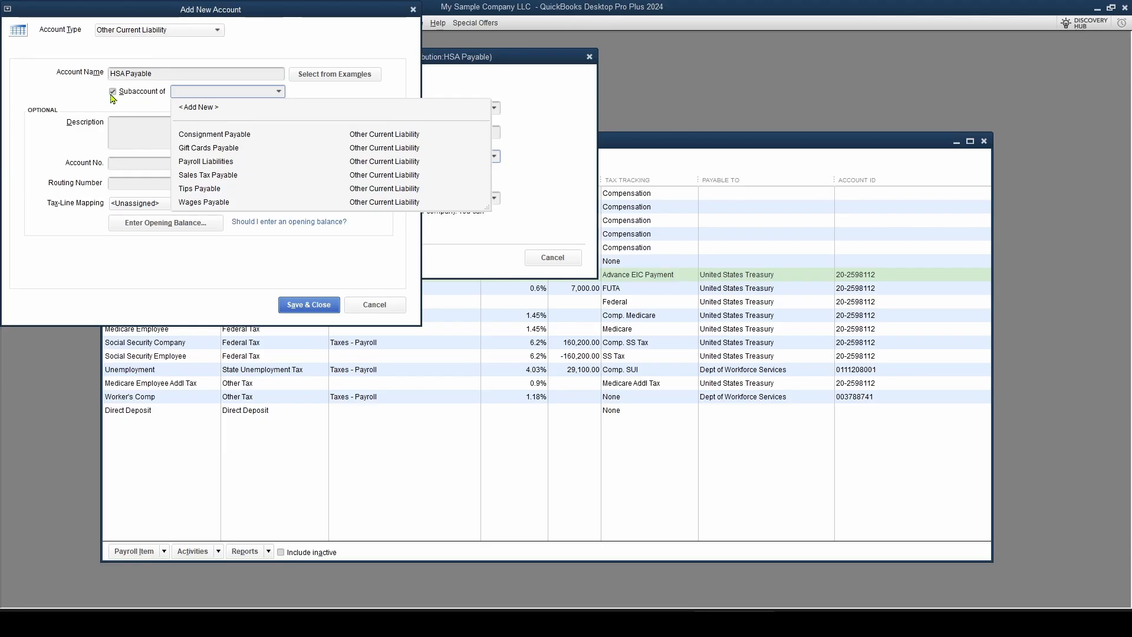
left_click(215, 161)
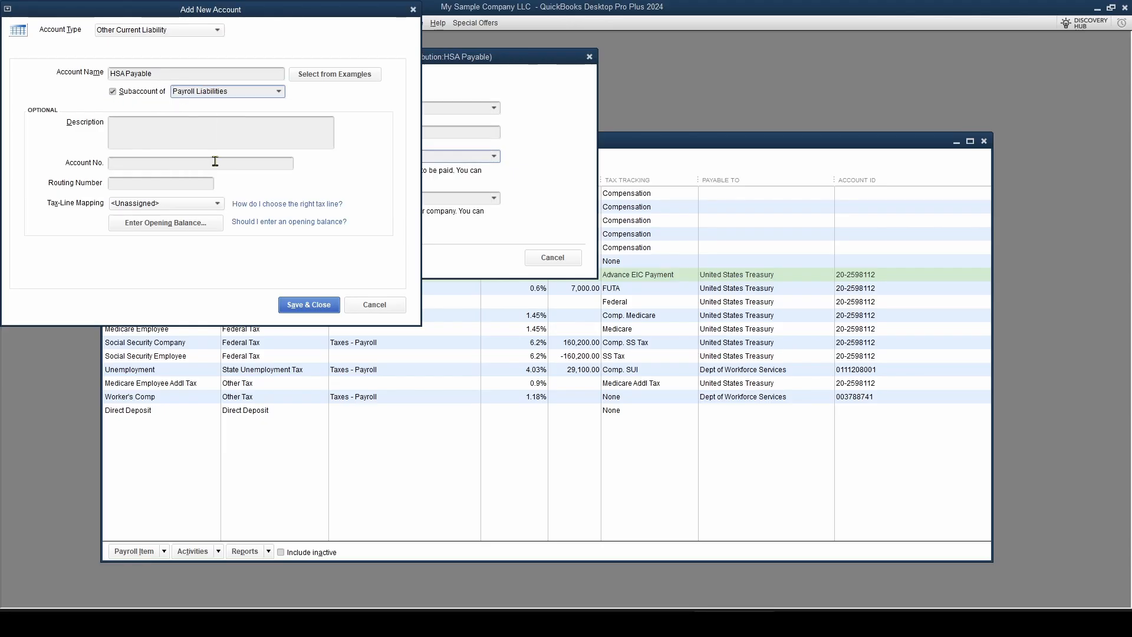
left_click(114, 94)
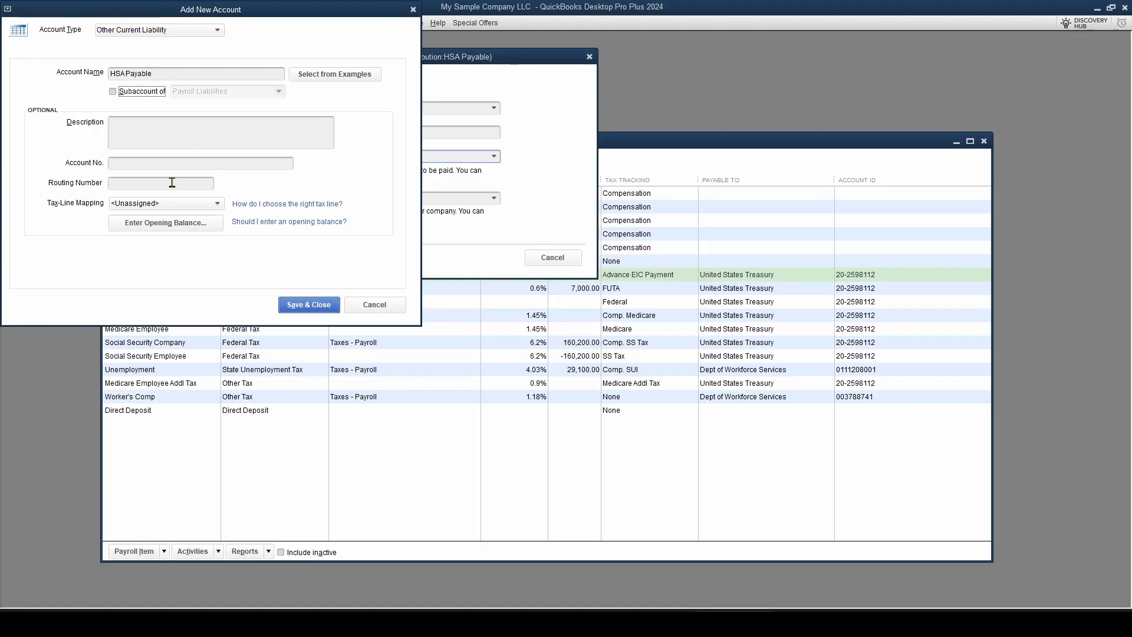
Save the HSA Payable account and set the contribution's tax tracking type to HSA Co. (Nontaxable).
left_click(319, 305)
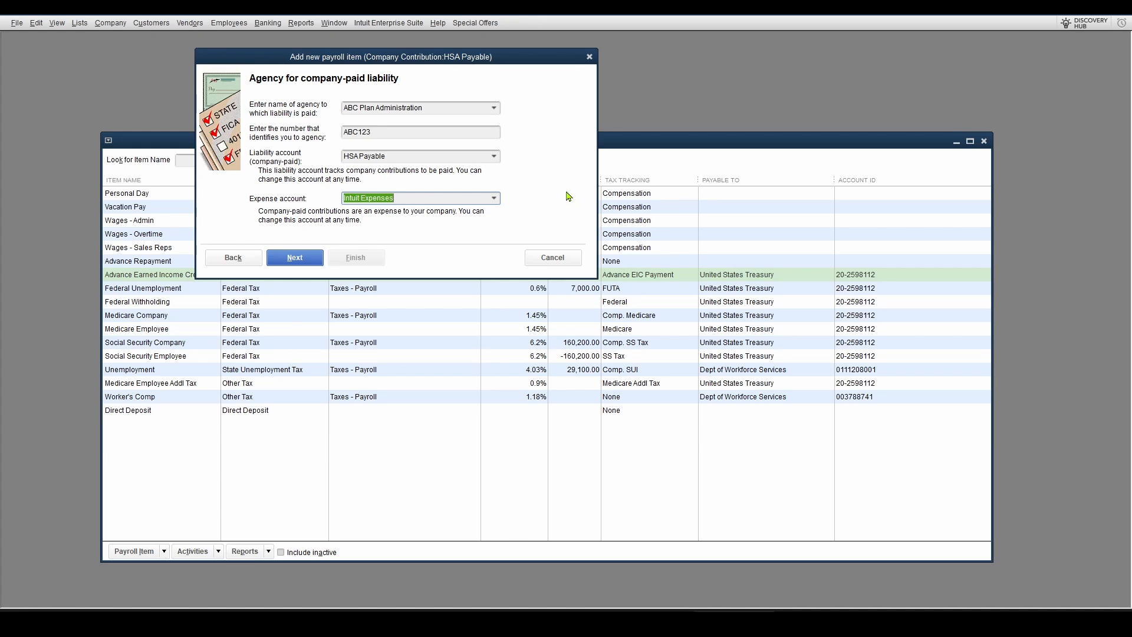
left_click(297, 260)
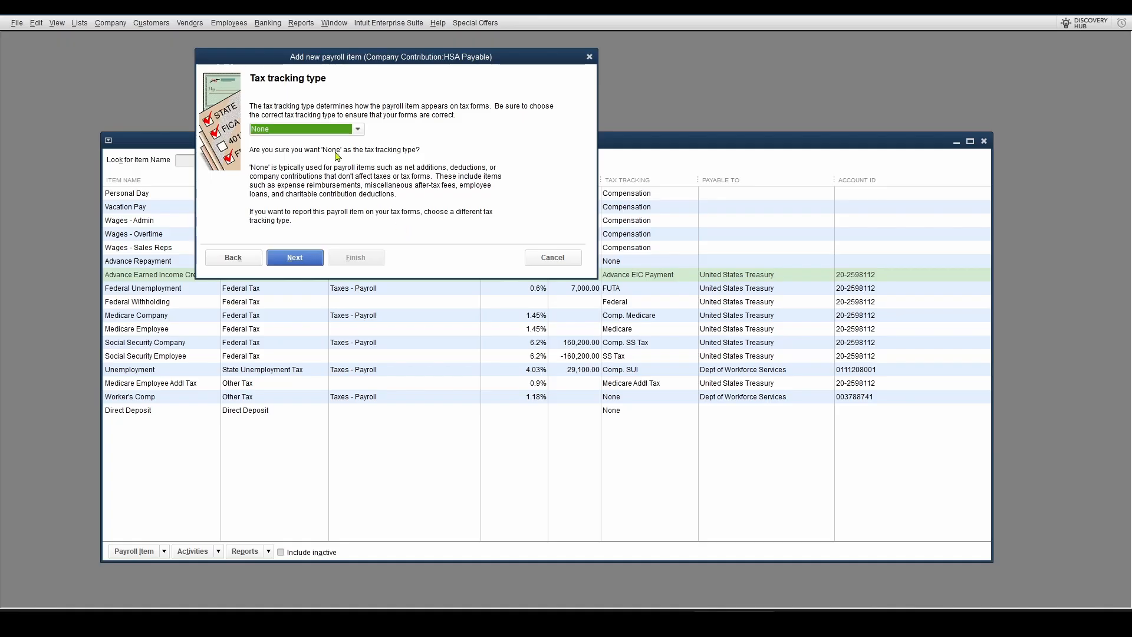
left_click(357, 129)
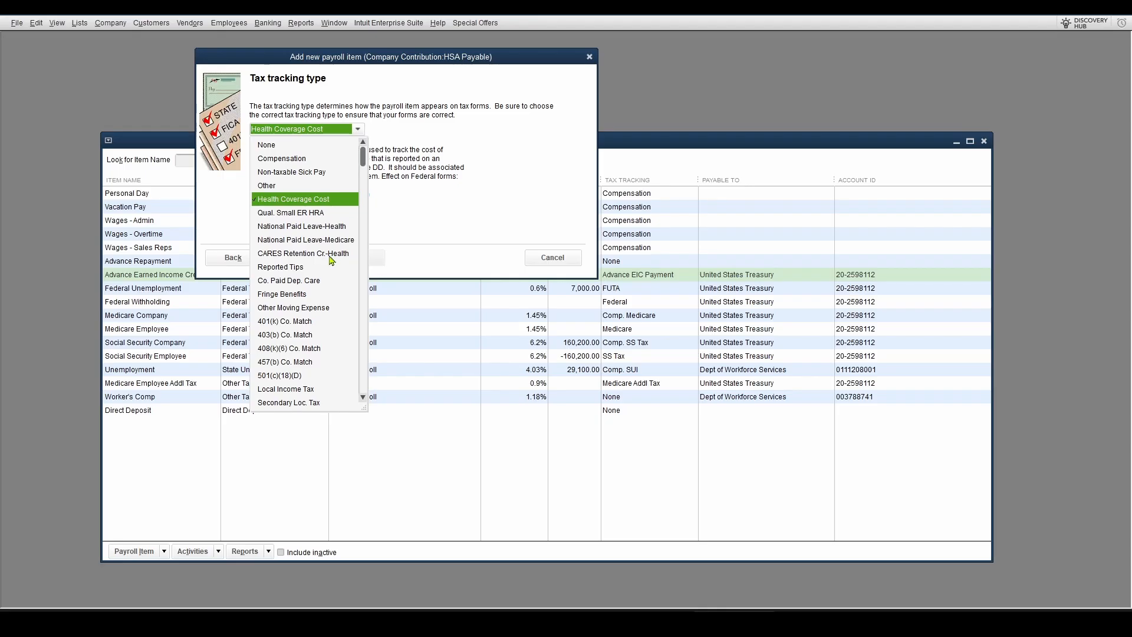
scroll(311, 296, "down", 4)
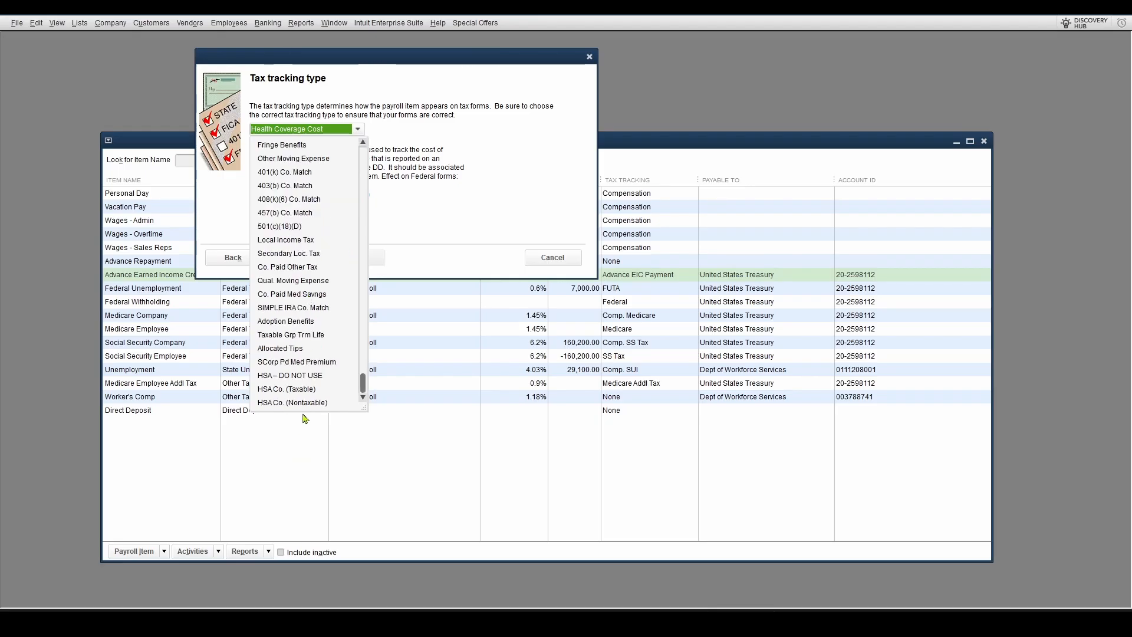
left_click(312, 389)
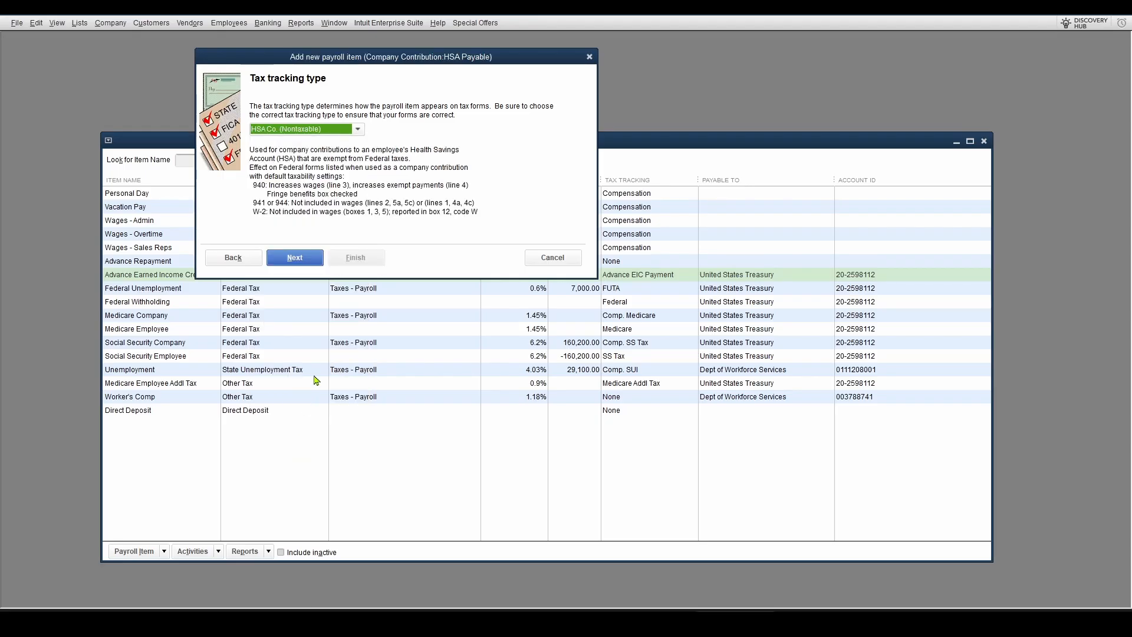
left_click(306, 257)
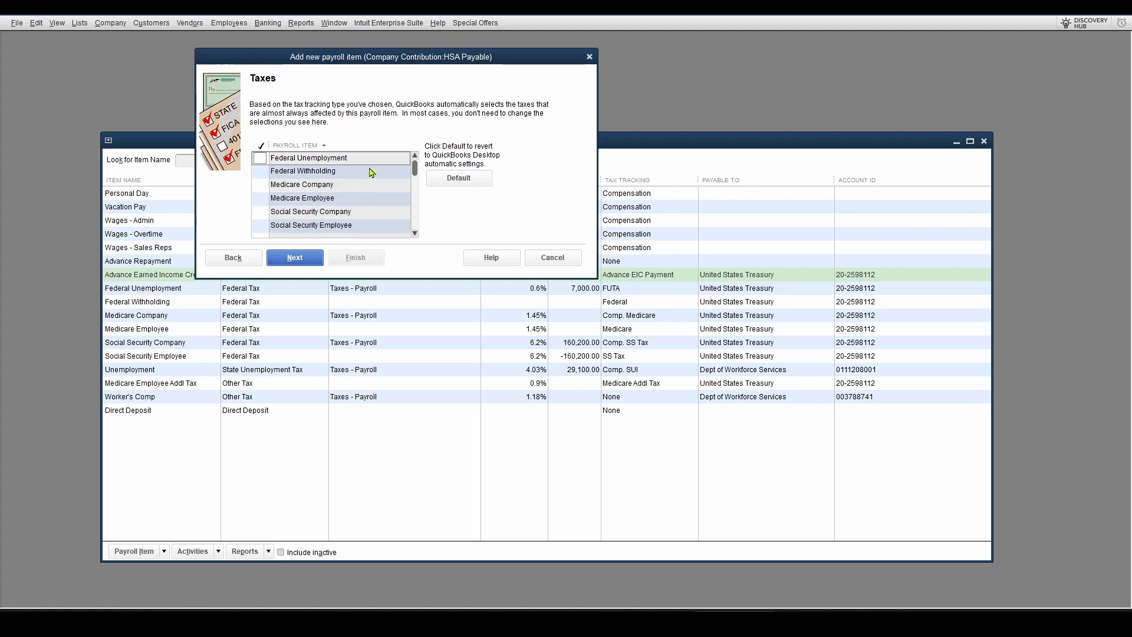
Review and accept the default tax selections, and keep Neither as the quantity or hours calculation basis.
scroll(372, 172, "down", 3)
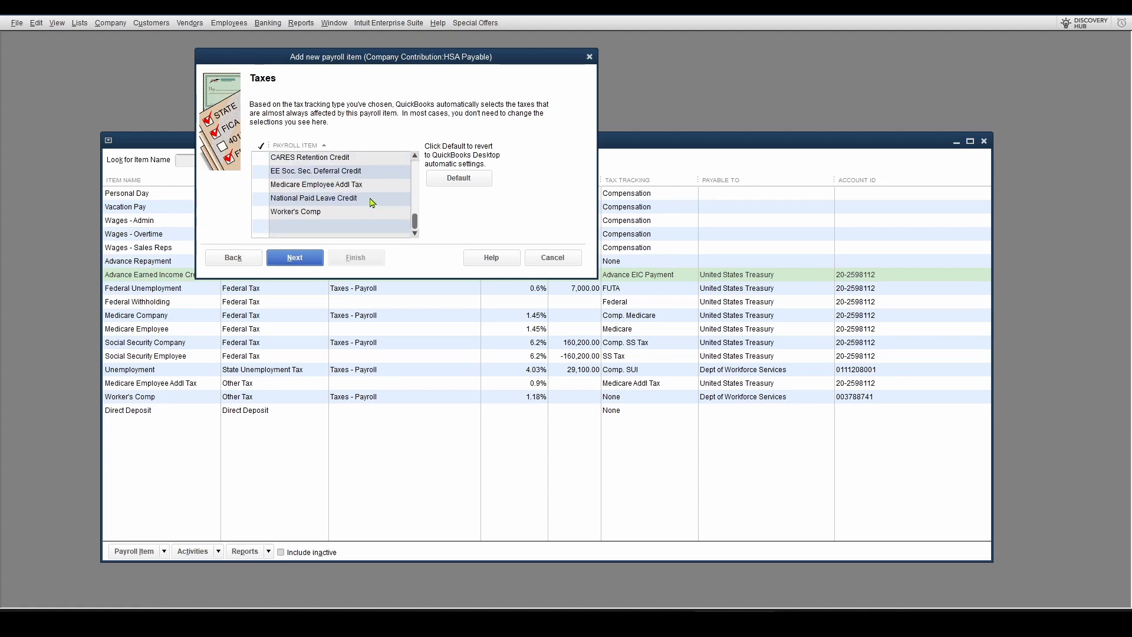
scroll(372, 202, "up", 3)
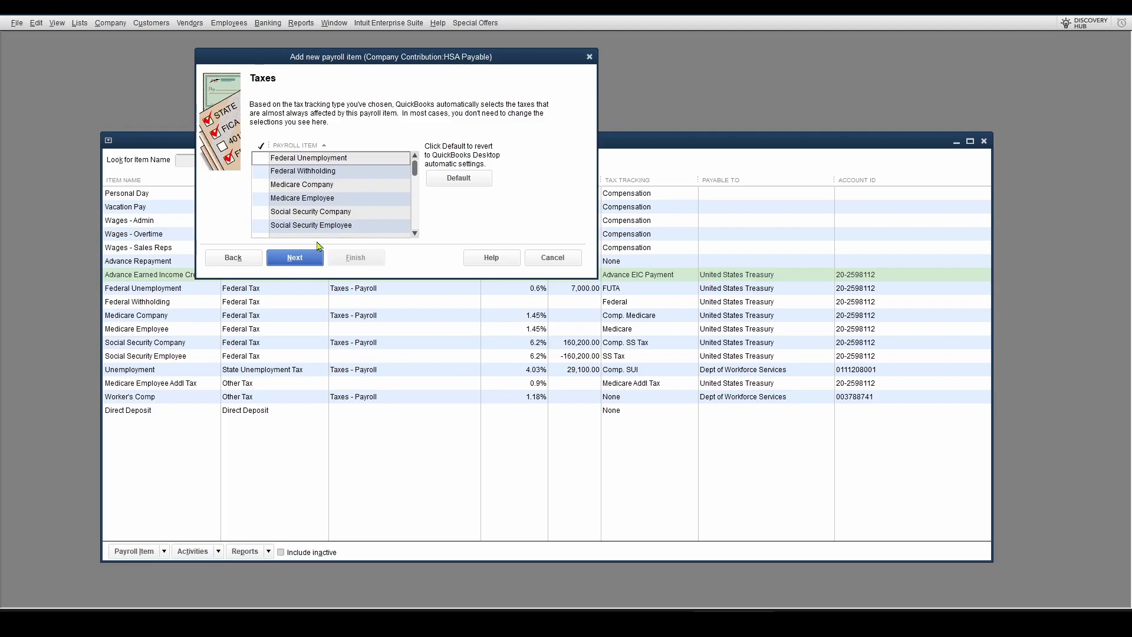
left_click(295, 258)
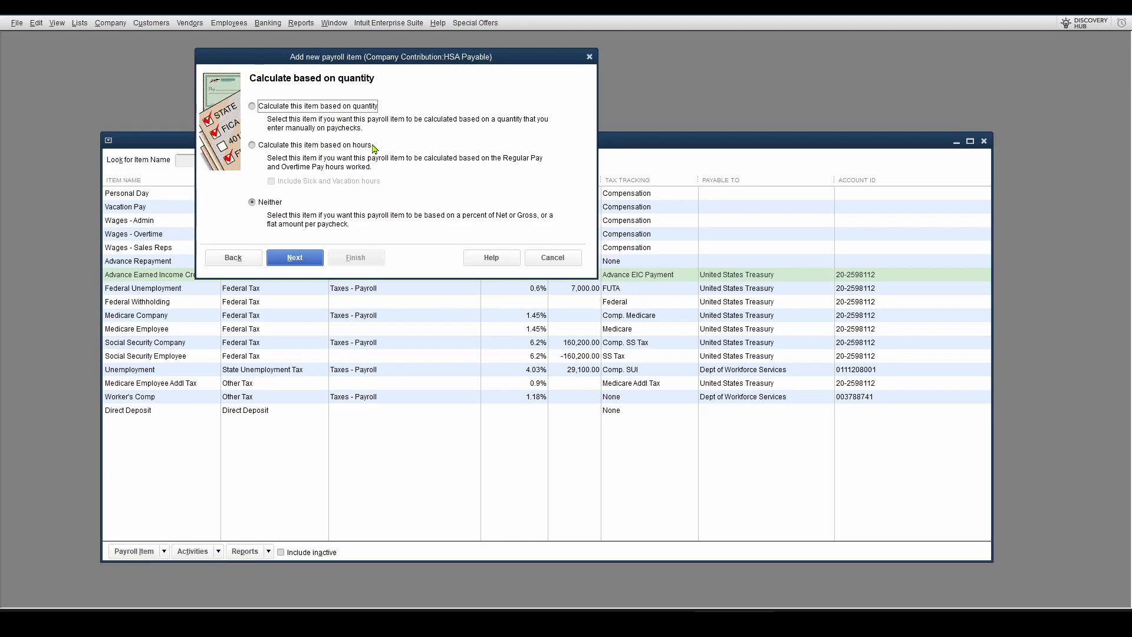
left_click(307, 264)
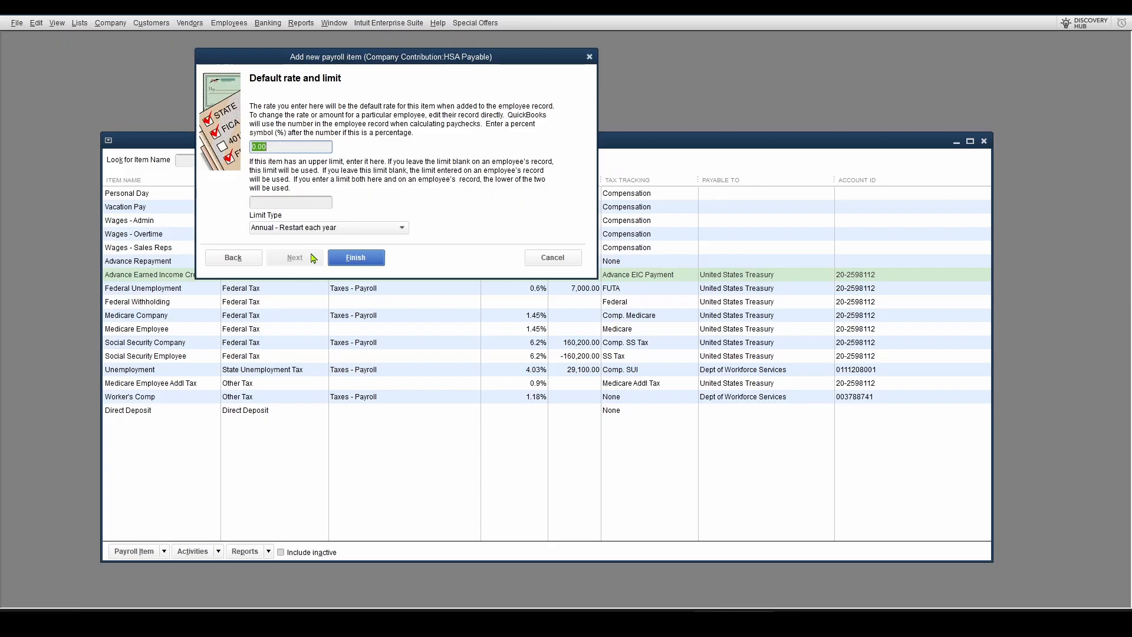
Set the HSA contribution's default rate to 50.00 and limit to 4,400.00, keep the annual limit type, and finish creating the item.
type("50")
key("Tab")
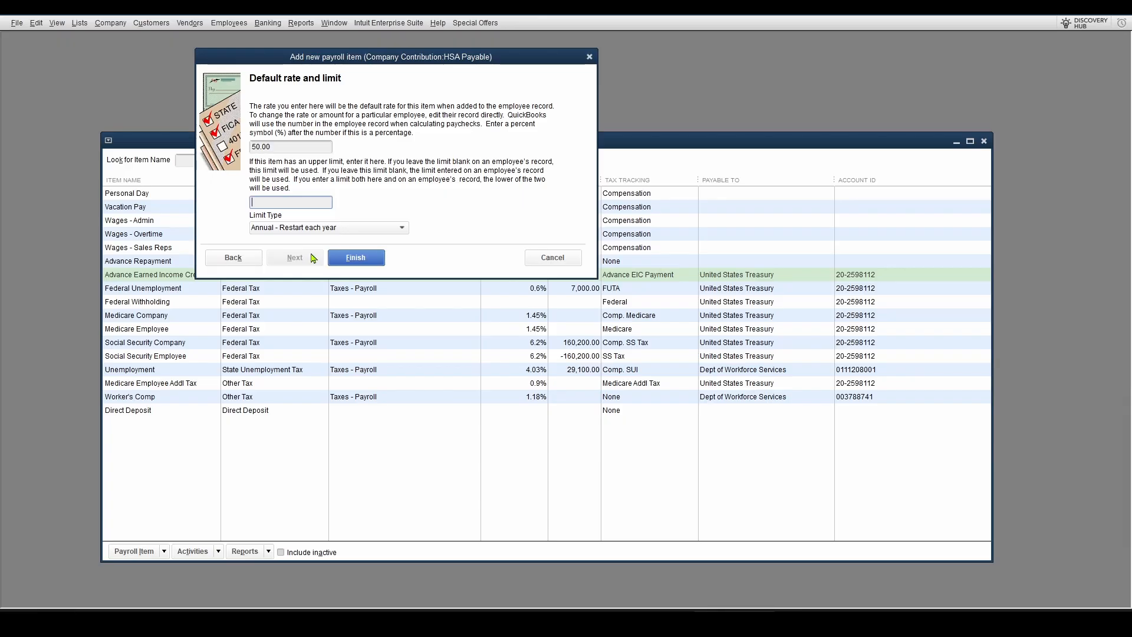
type("4400")
key("Tab")
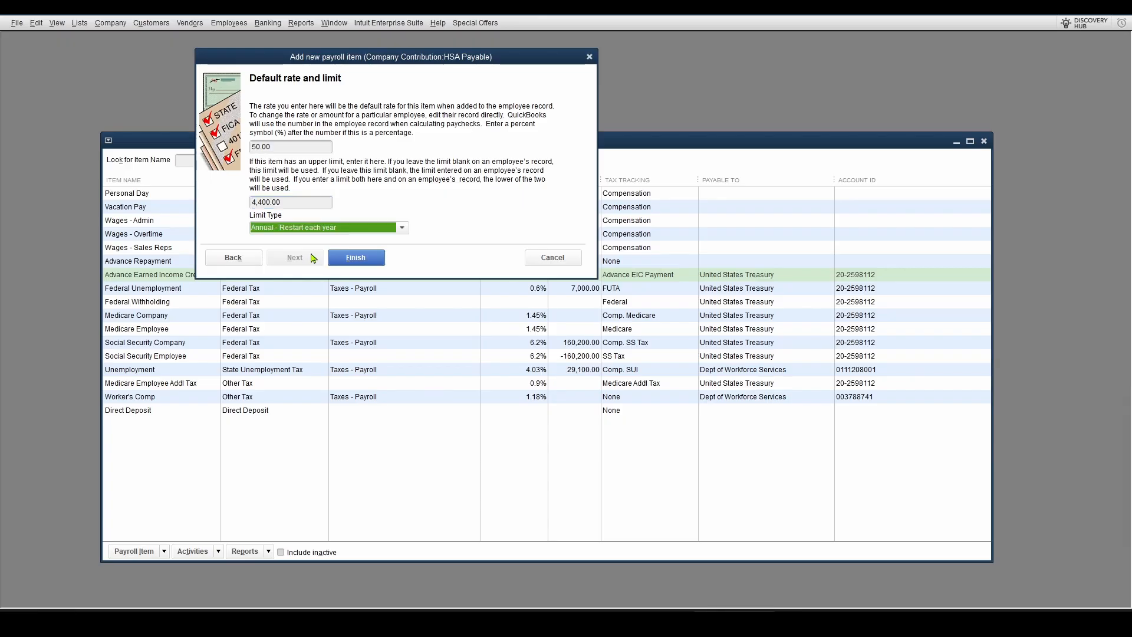
left_click(401, 229)
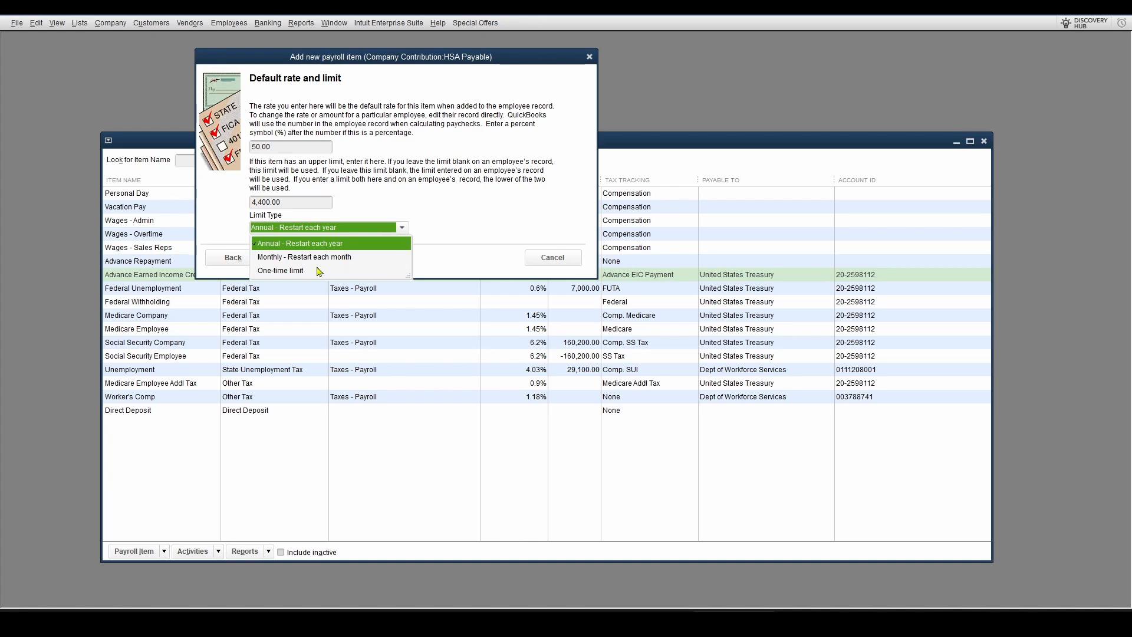
left_click(443, 228)
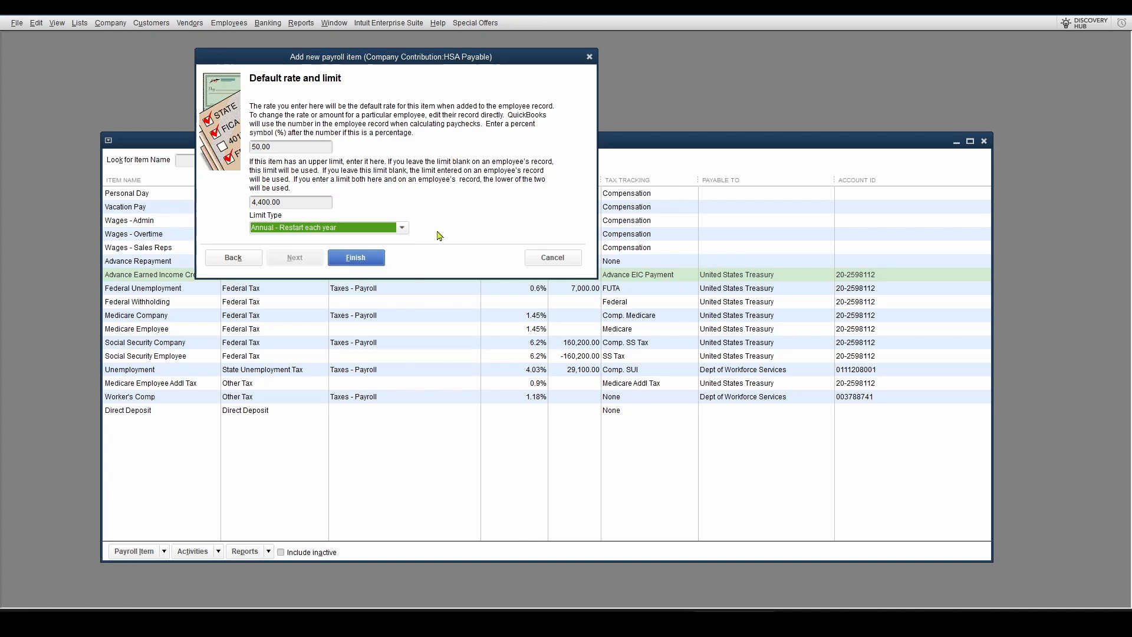
left_click(364, 260)
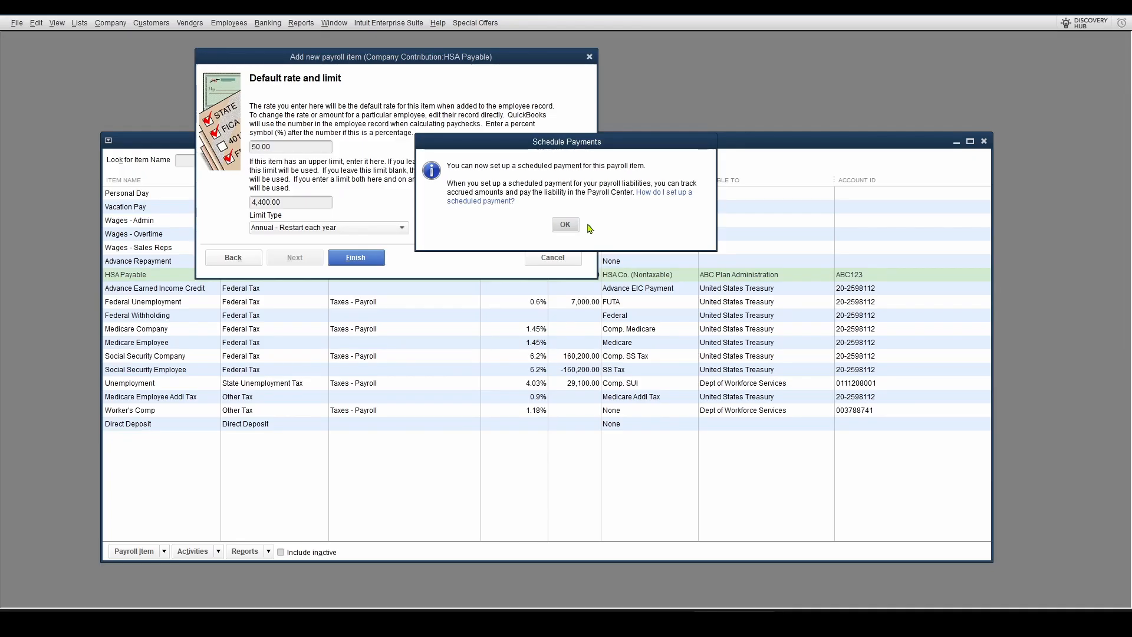
left_click(565, 225)
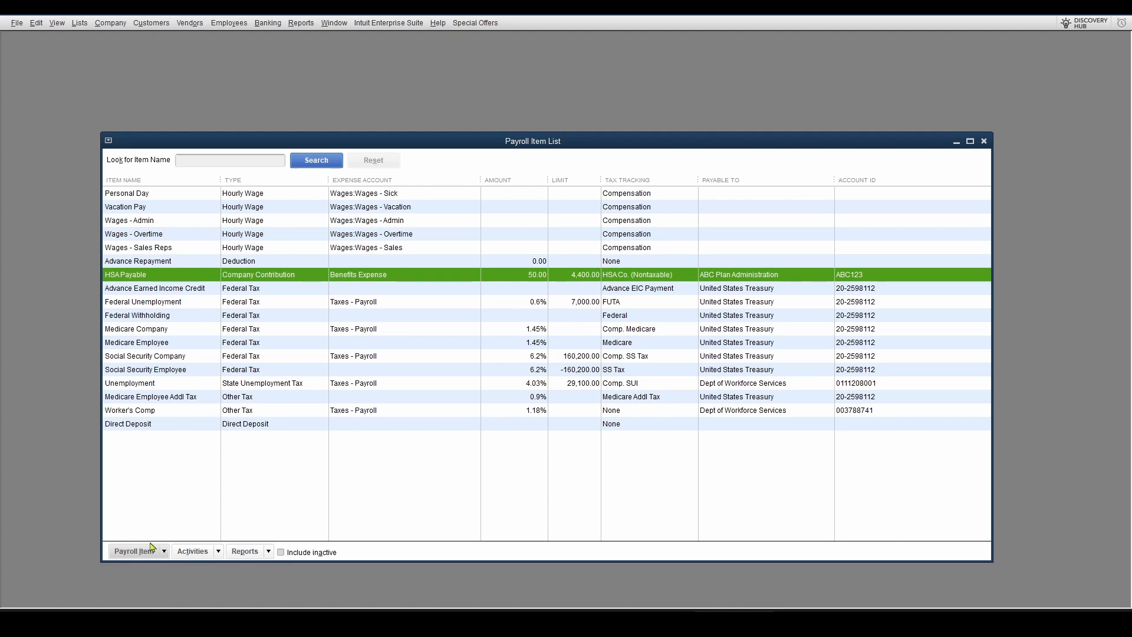
Start a new custom-setup payroll item of type Company Contribution and name it Optional Insurance.
left_click(151, 550)
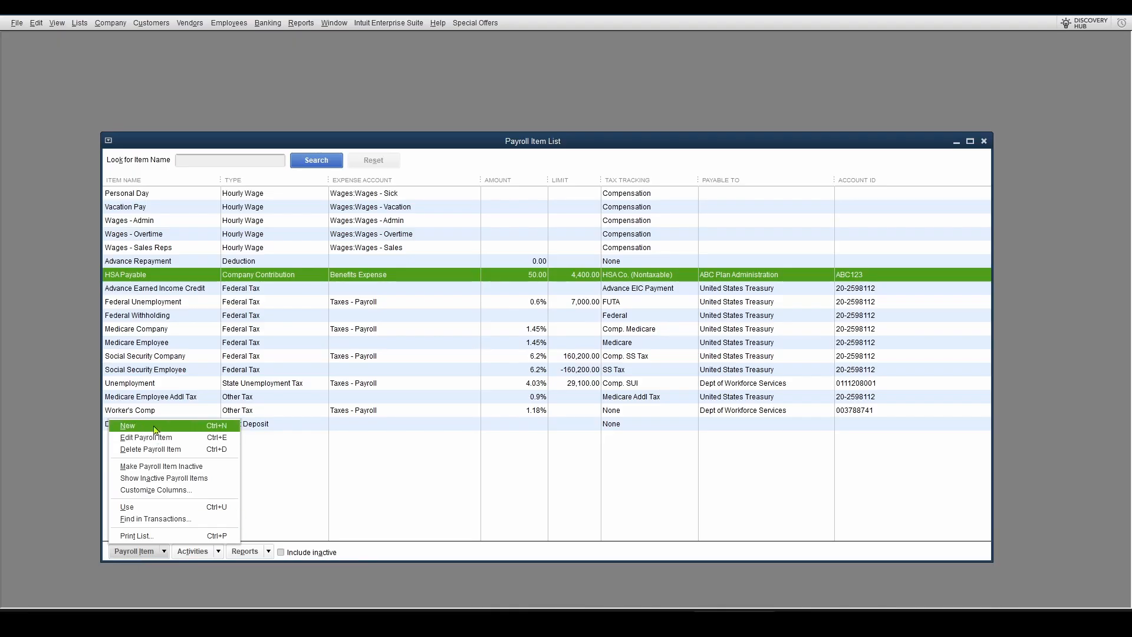
left_click(156, 427)
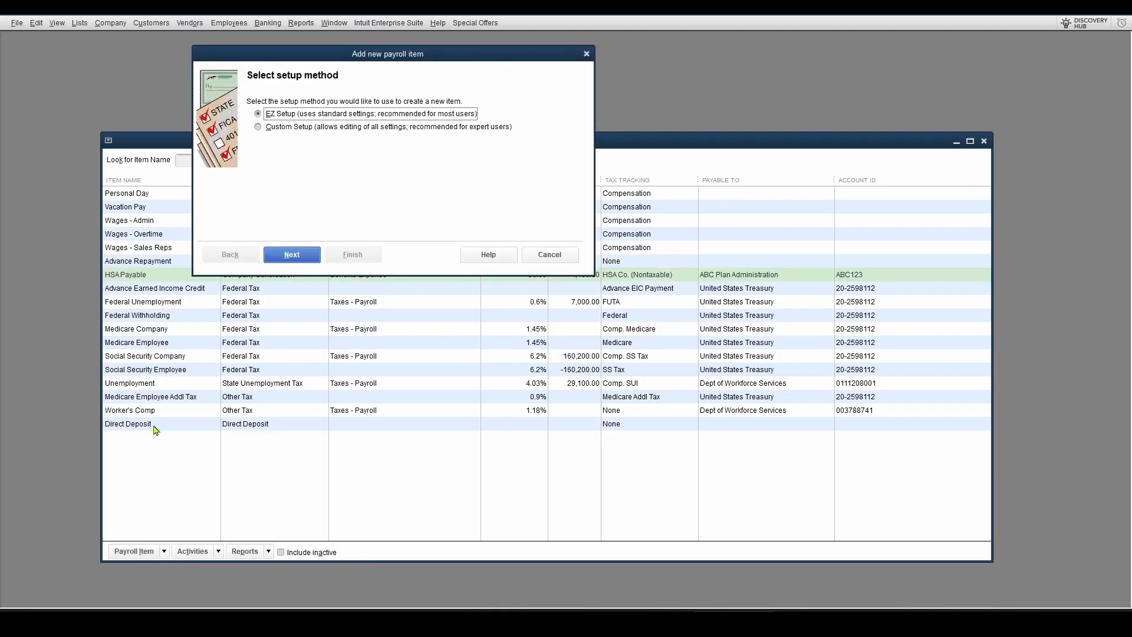
left_click(258, 127)
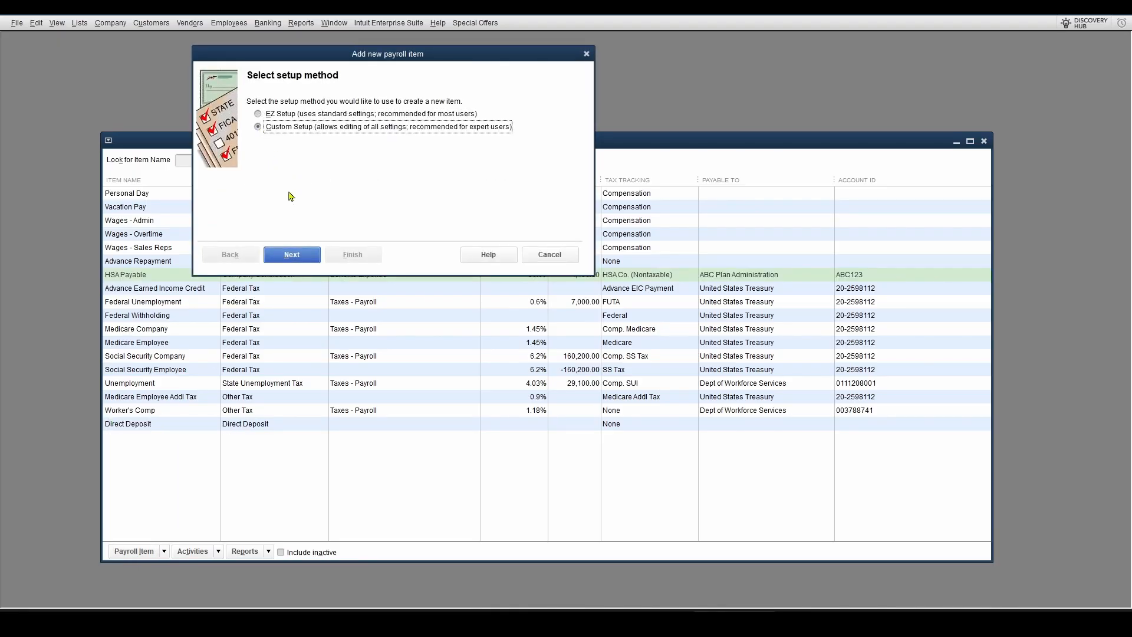
left_click(299, 257)
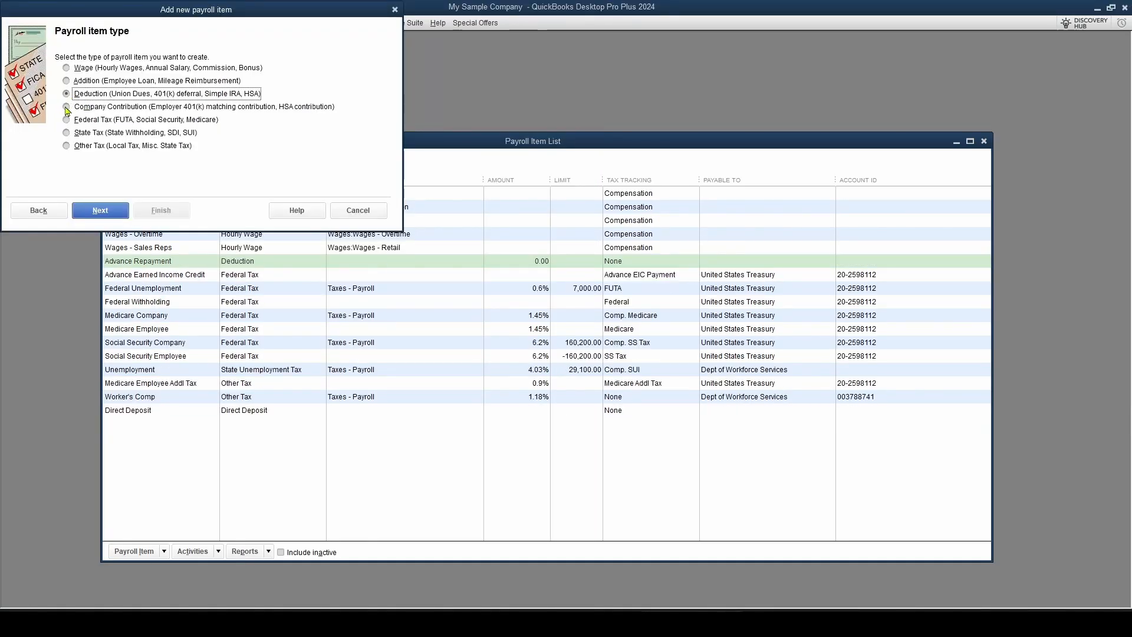
left_click(66, 108)
left_click(99, 214)
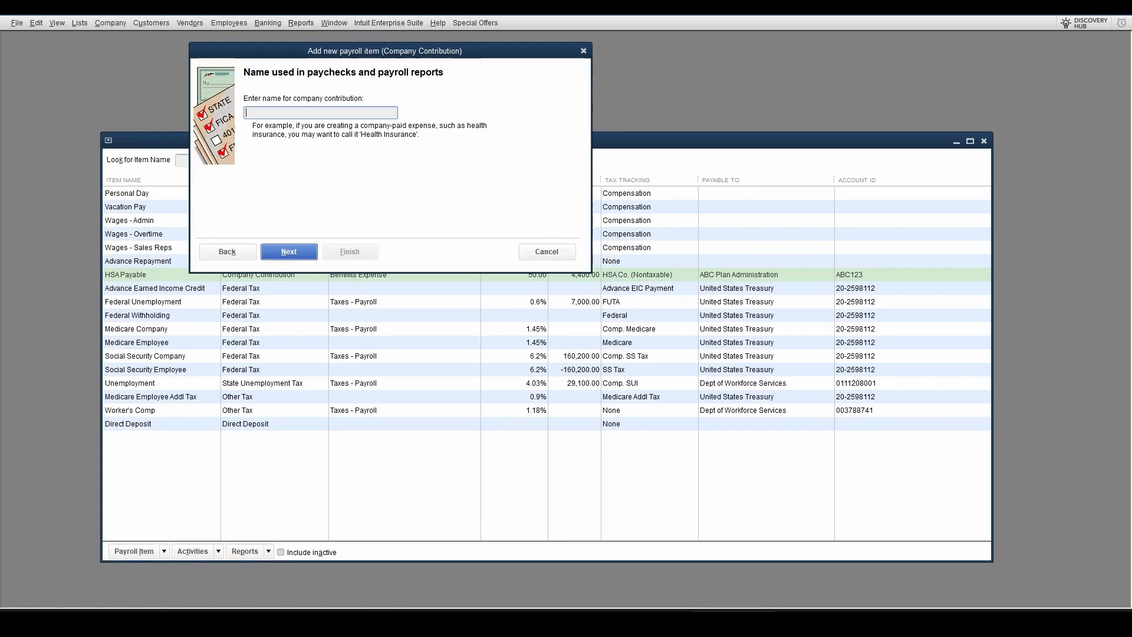
type("Optional Insurance")
left_click(297, 255)
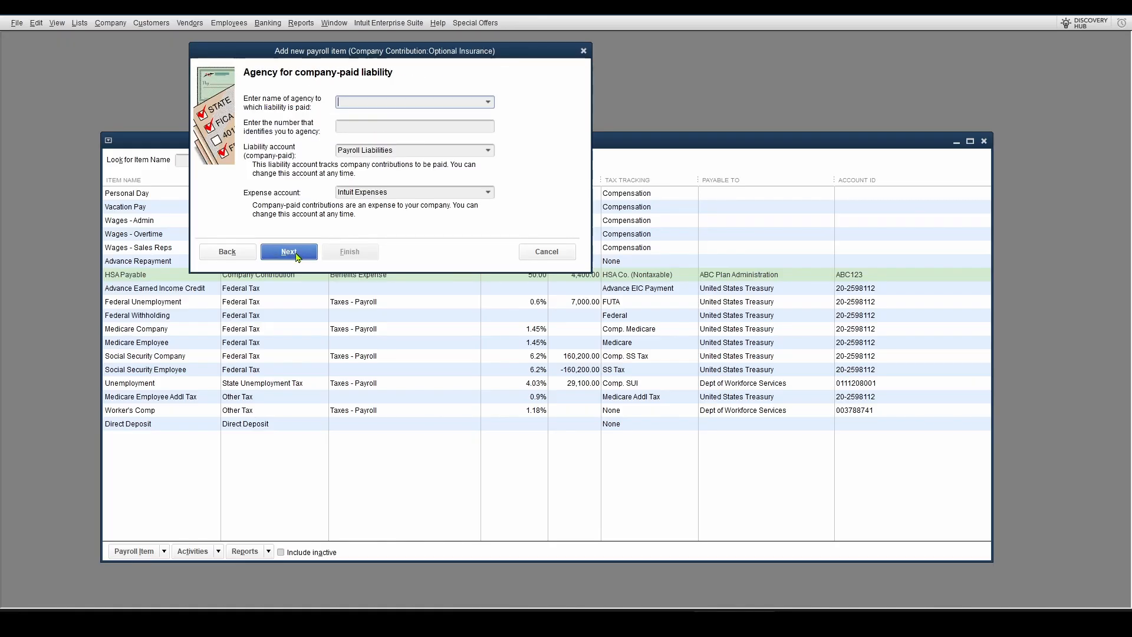
Assign ABC Plan Administration and its identifying number to Optional Insurance, with Payroll Liabilities as liability account and Benefits Expense as expense account.
type("ABC Plan Administration")
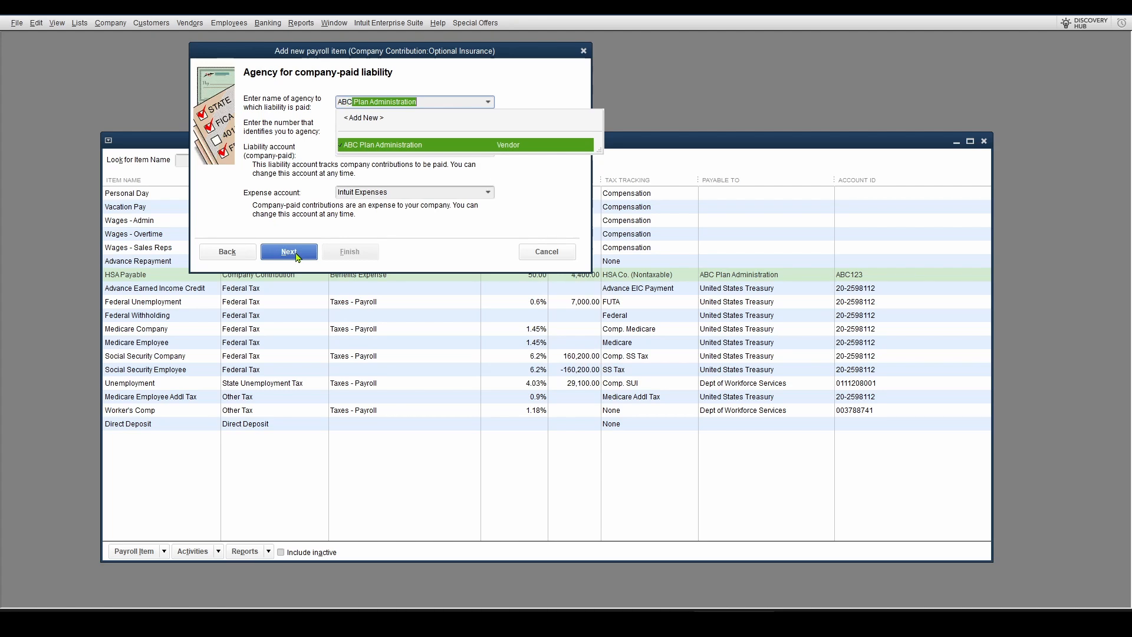
key("Tab")
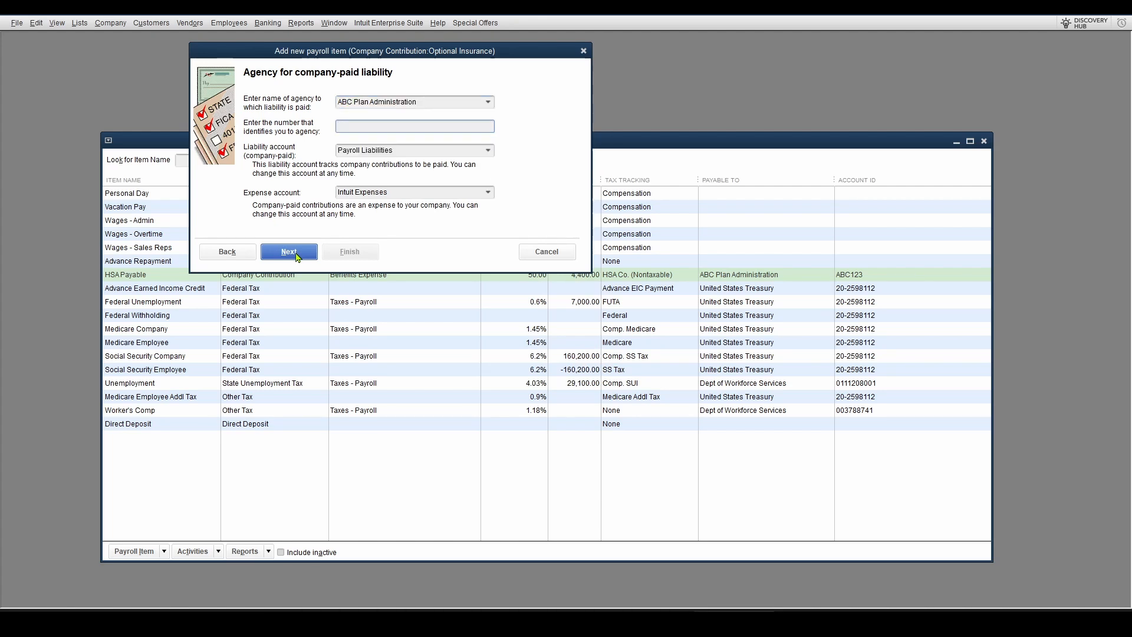
type("ABC123")
key("Tab")
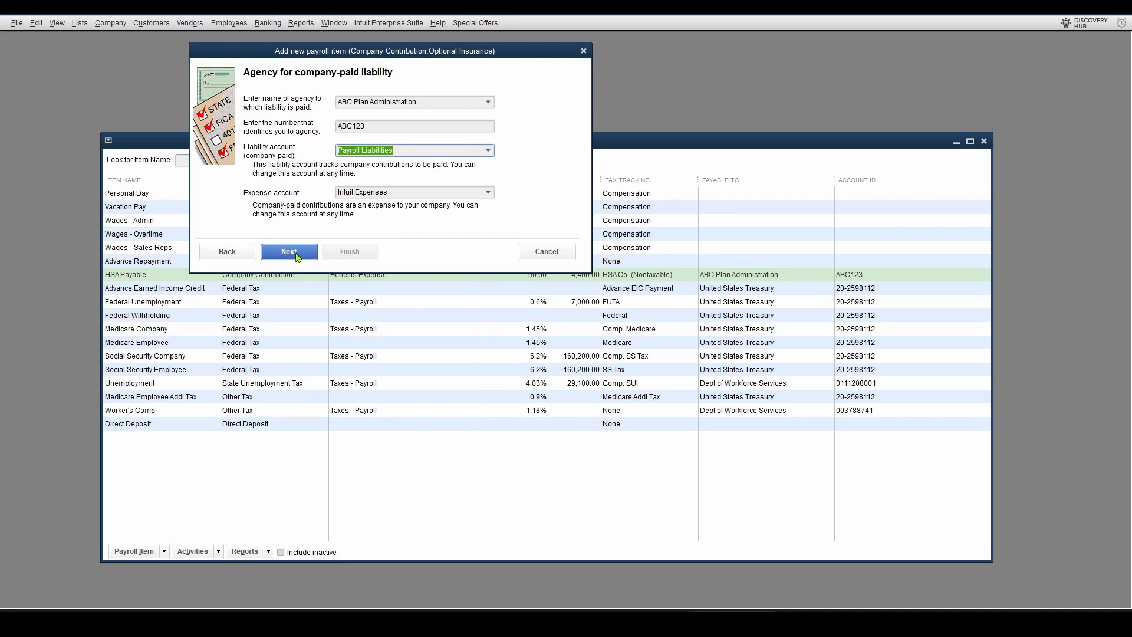
key("Tab")
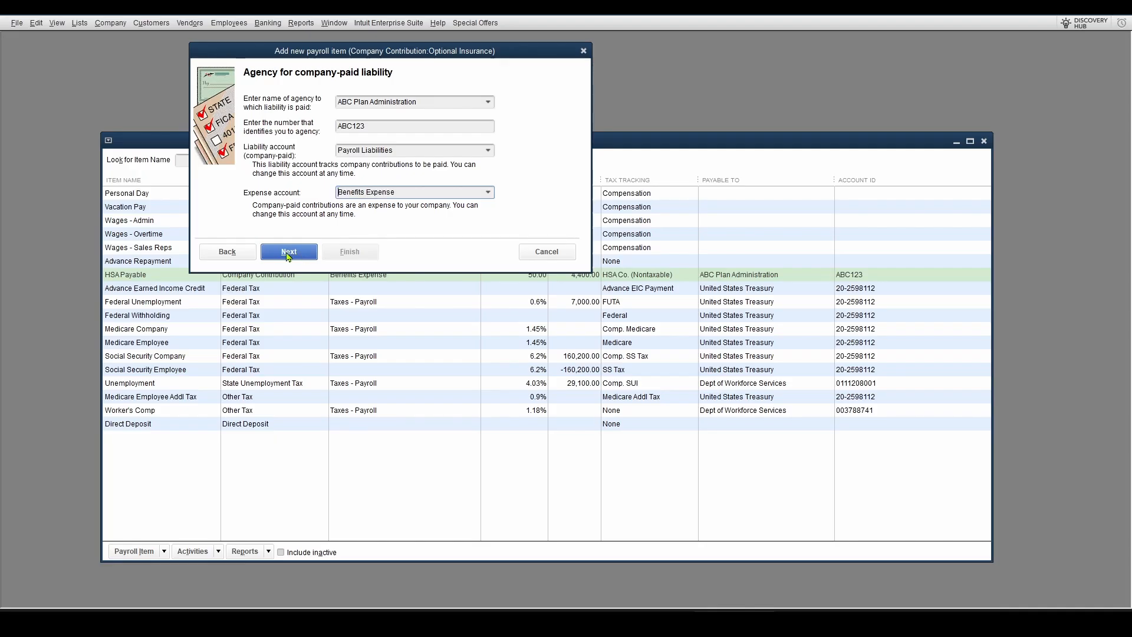
Keep tax tracking as None, accept the default tax selections, and leave Optional Insurance's calculation basis on Neither.
left_click(288, 254)
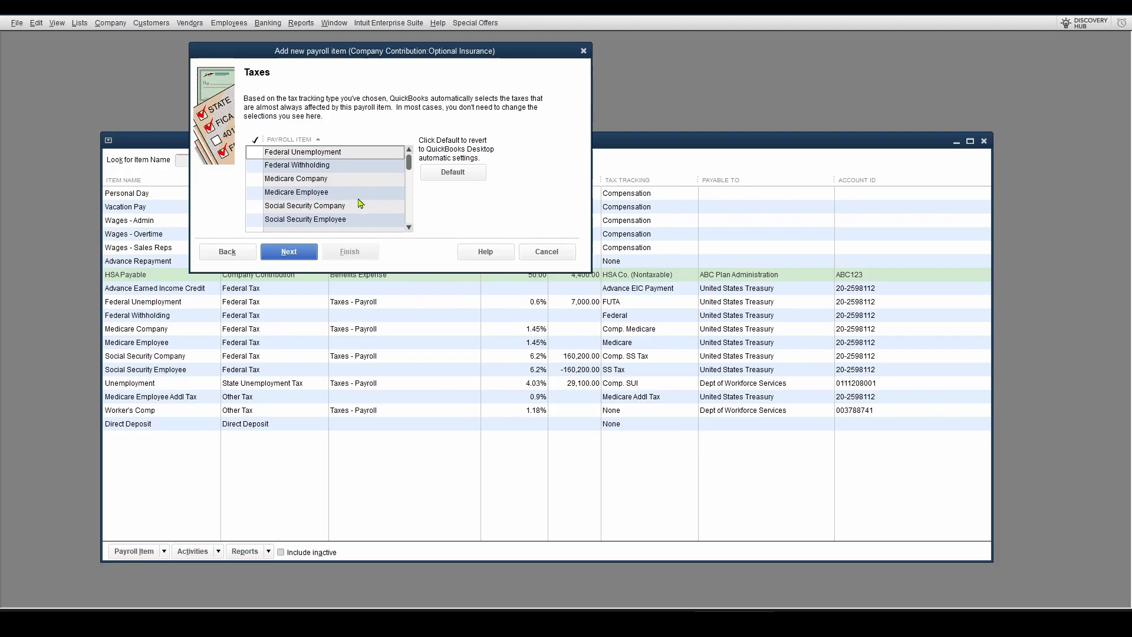
key("Return")
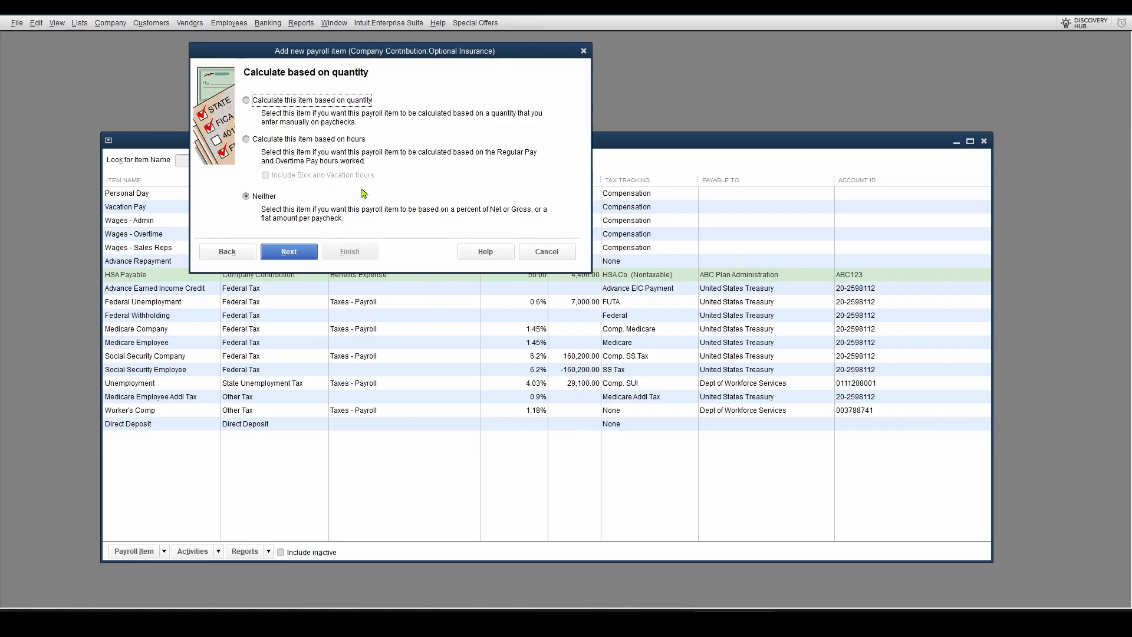
left_click(301, 252)
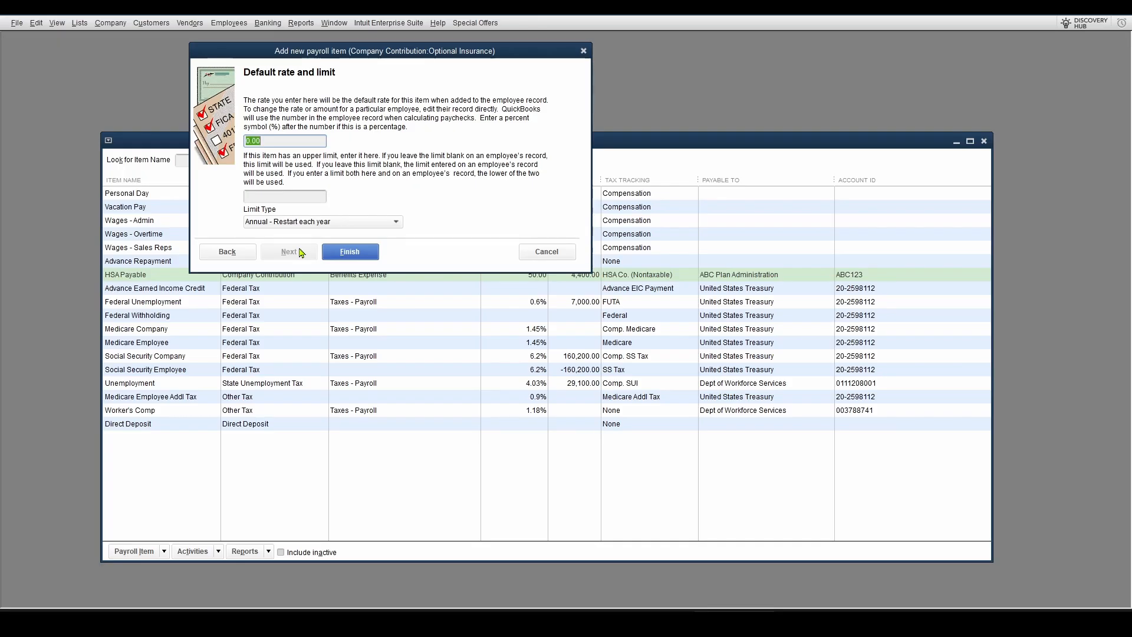
Clear Optional Insurance's default rate, leave its limit blank with the annual limit type, and finish creating the item.
key("Delete")
key("Tab")
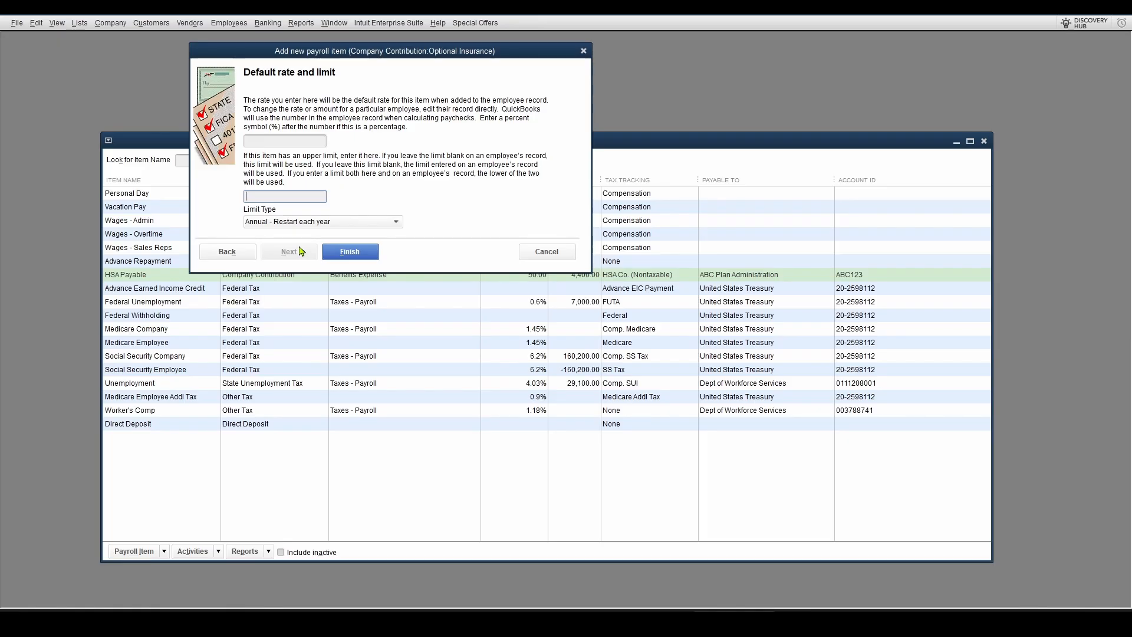
left_click(396, 222)
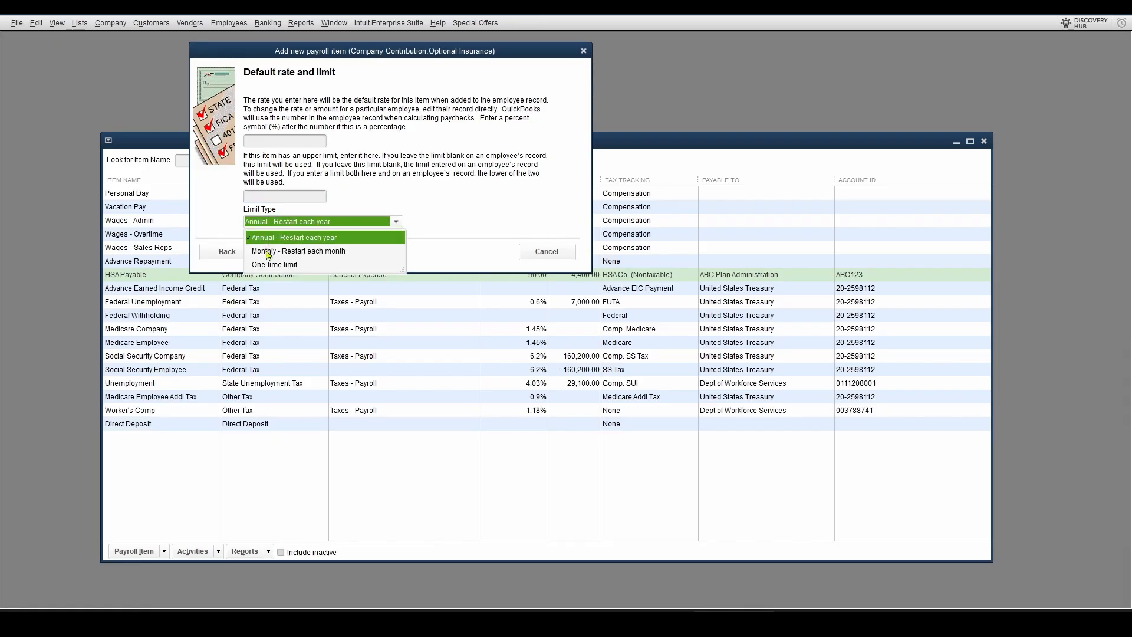
left_click(350, 252)
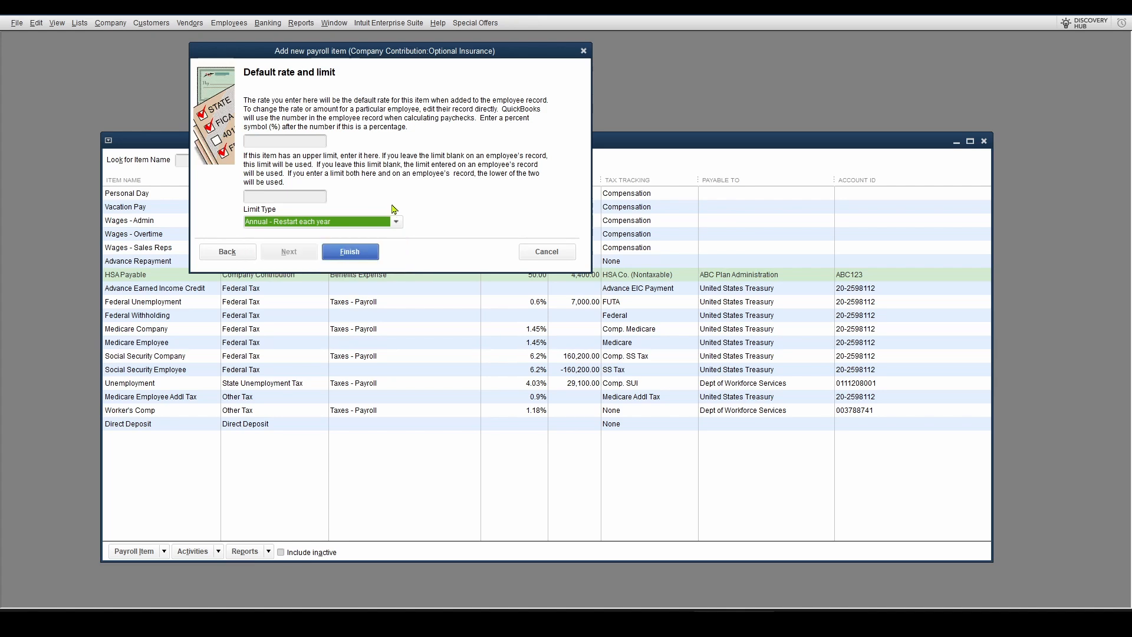
left_click(349, 252)
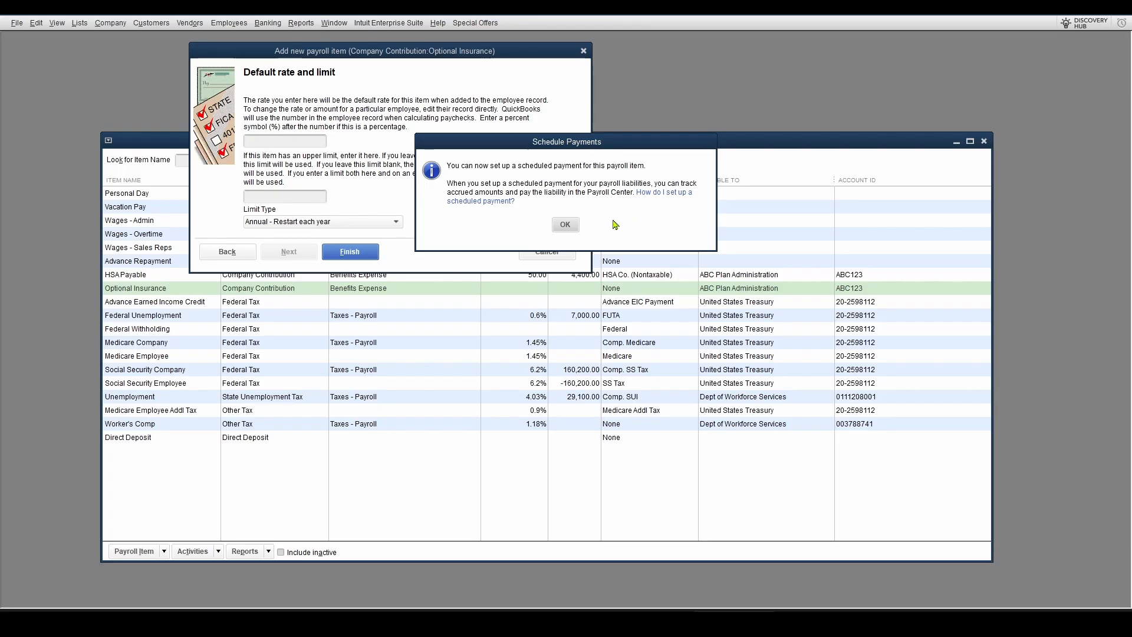
left_click(569, 227)
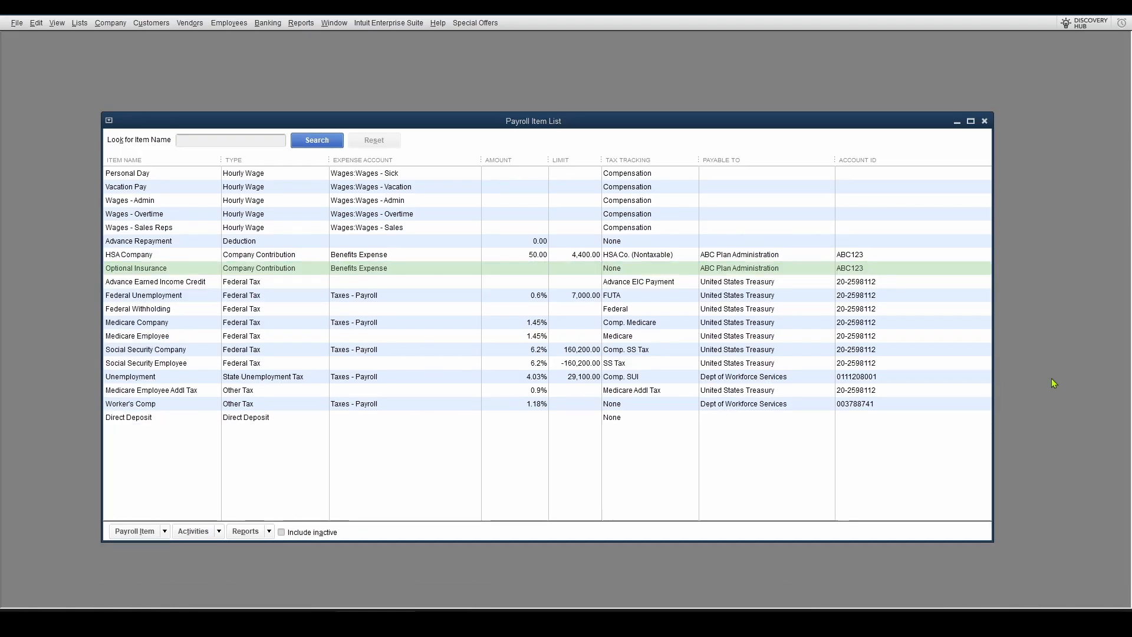
Open the payroll information of Employee 1 for editing from the Employee Center.
left_click(237, 25)
left_click(235, 40)
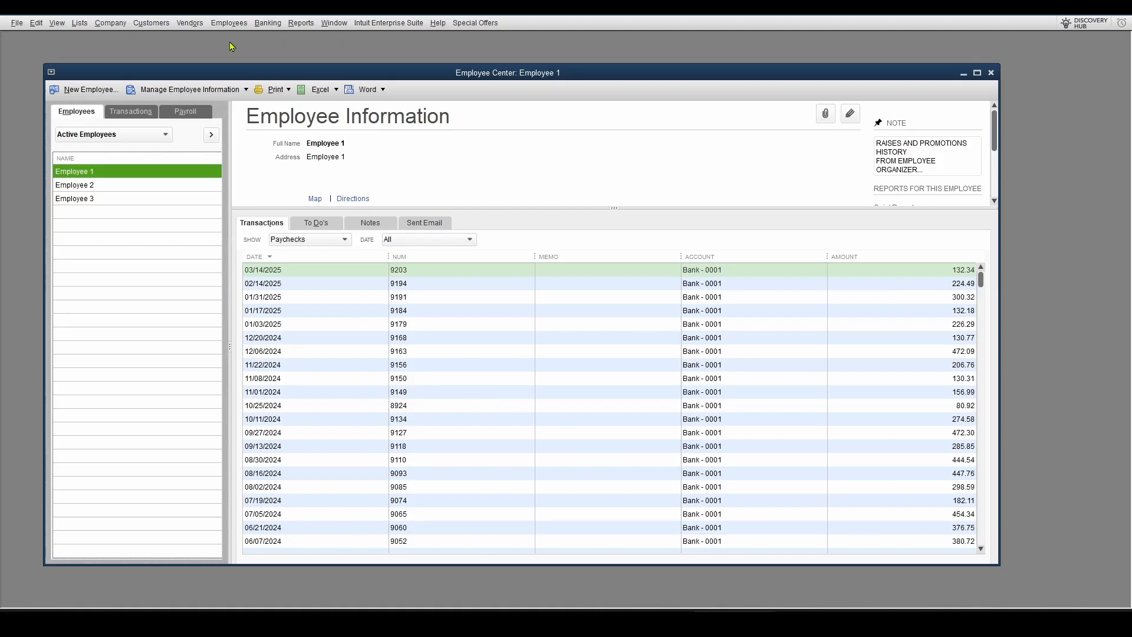
double_click(108, 177)
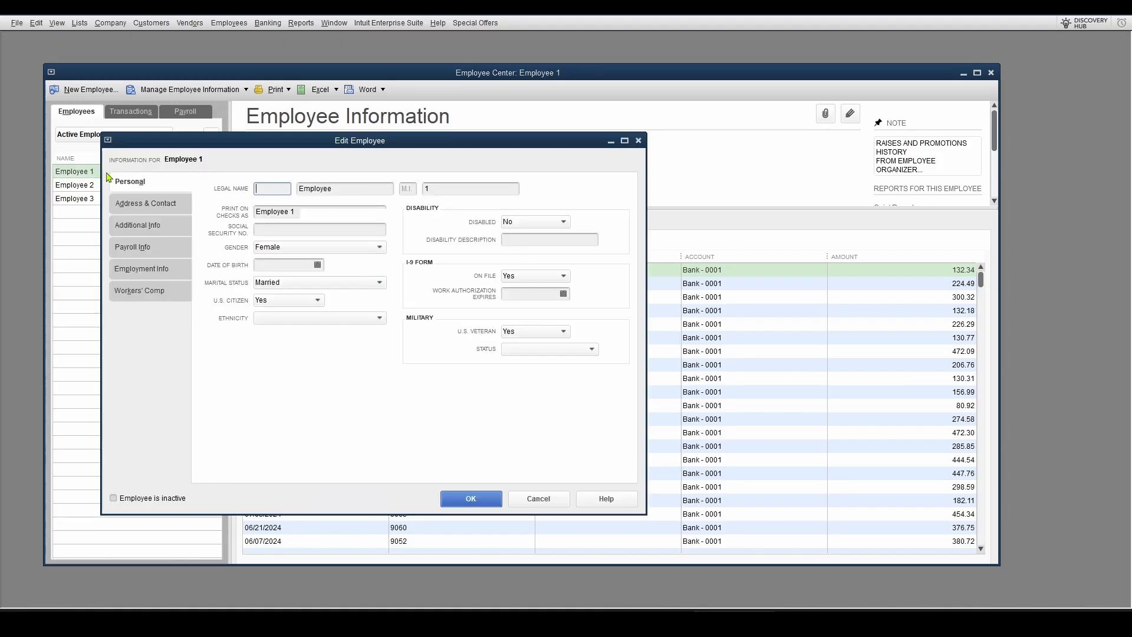
left_click(134, 251)
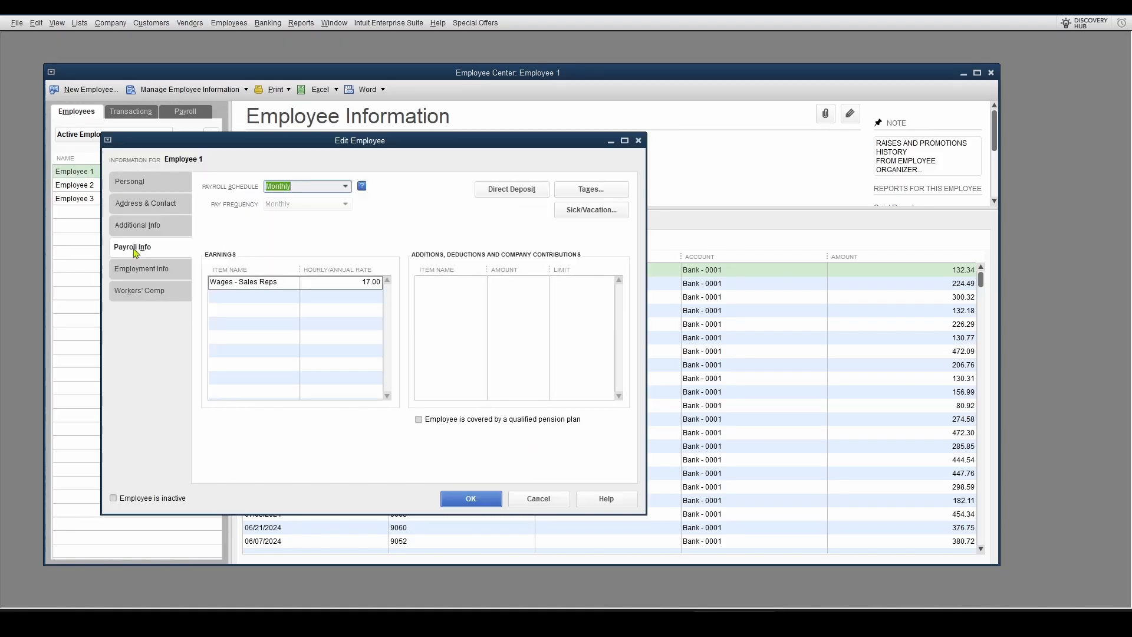
Add HSA Company to Employee 1's additions, deductions and company contributions, keeping the 50.00 amount and 4,400.00 limit.
left_click(442, 284)
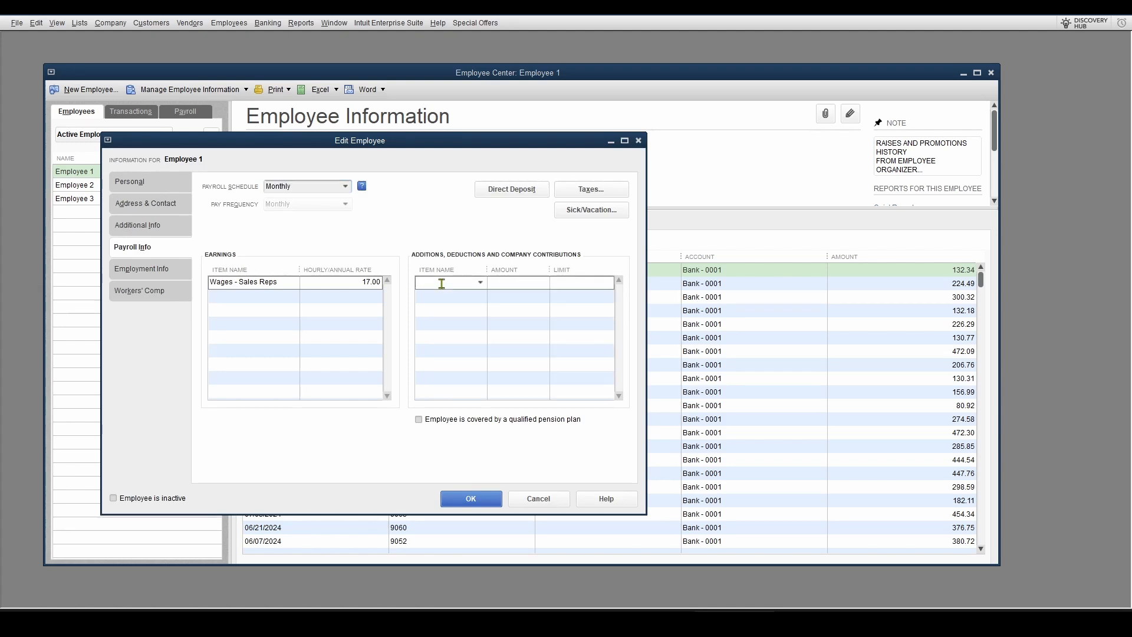
type("HSA Company")
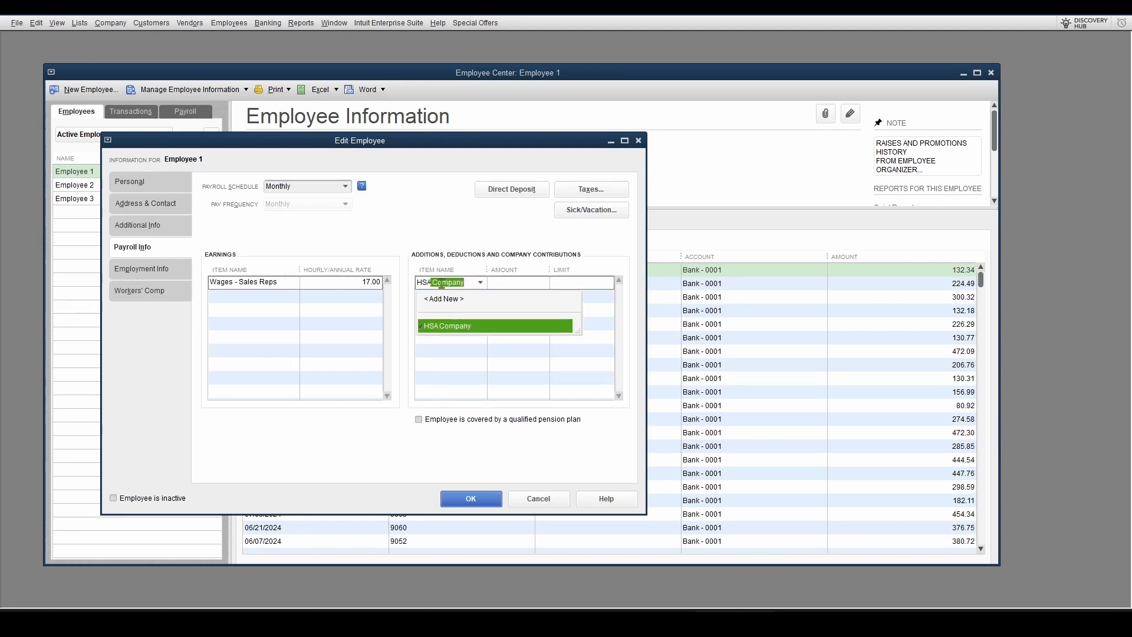
key("Tab")
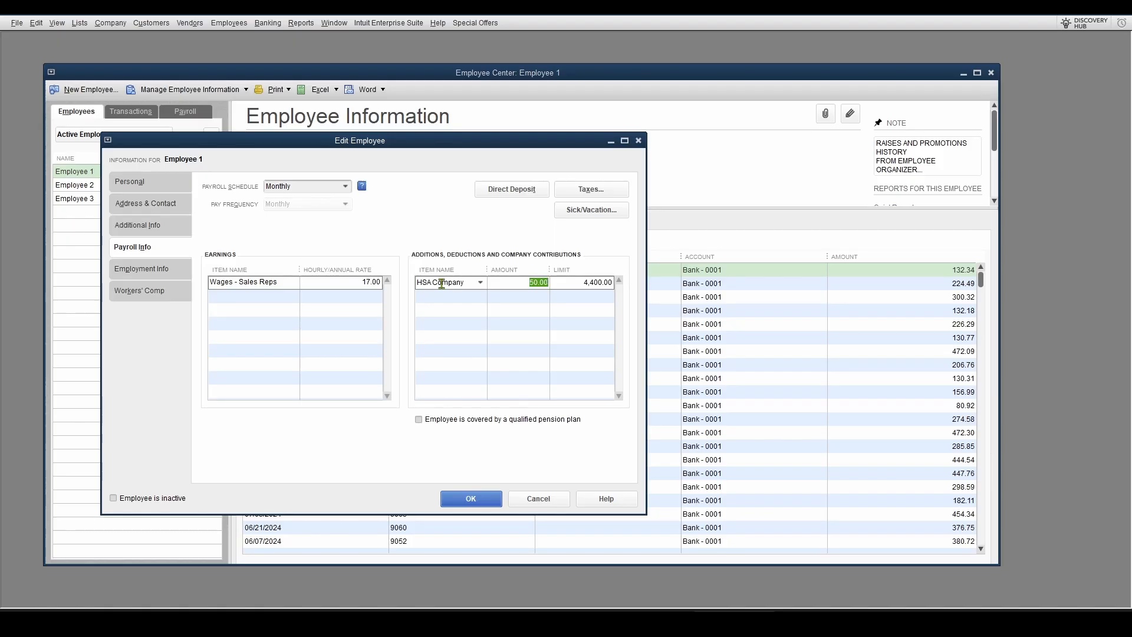
key("Tab")
key("Tab")
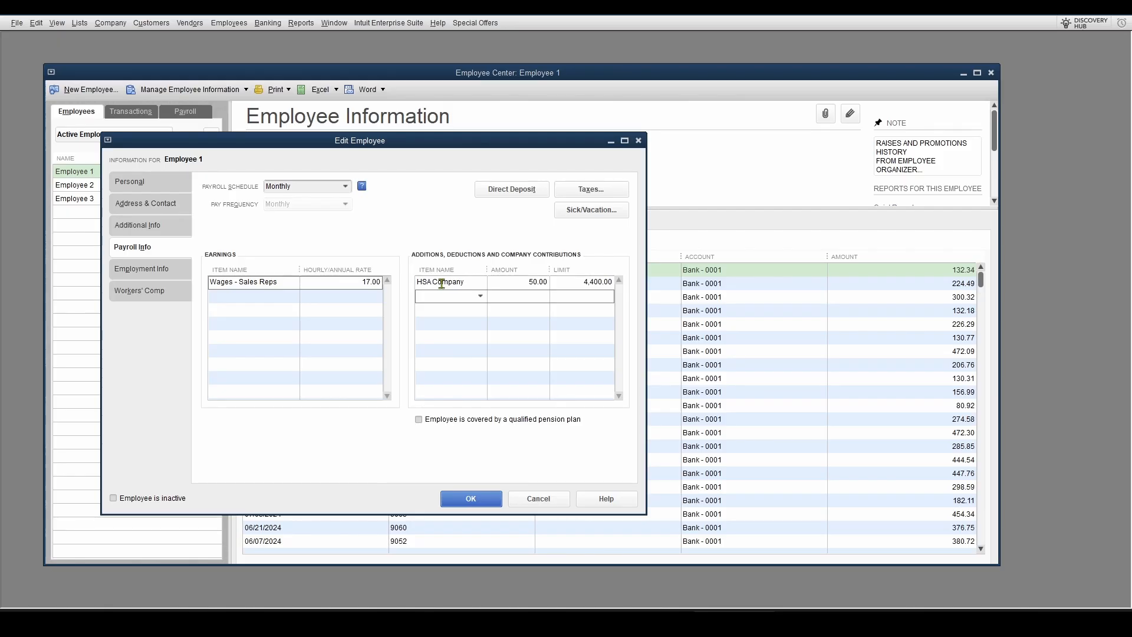
Add Optional Insurance to Employee 1's contributions with an amount of 45.26 and no limit, and save the employee record.
type("opt")
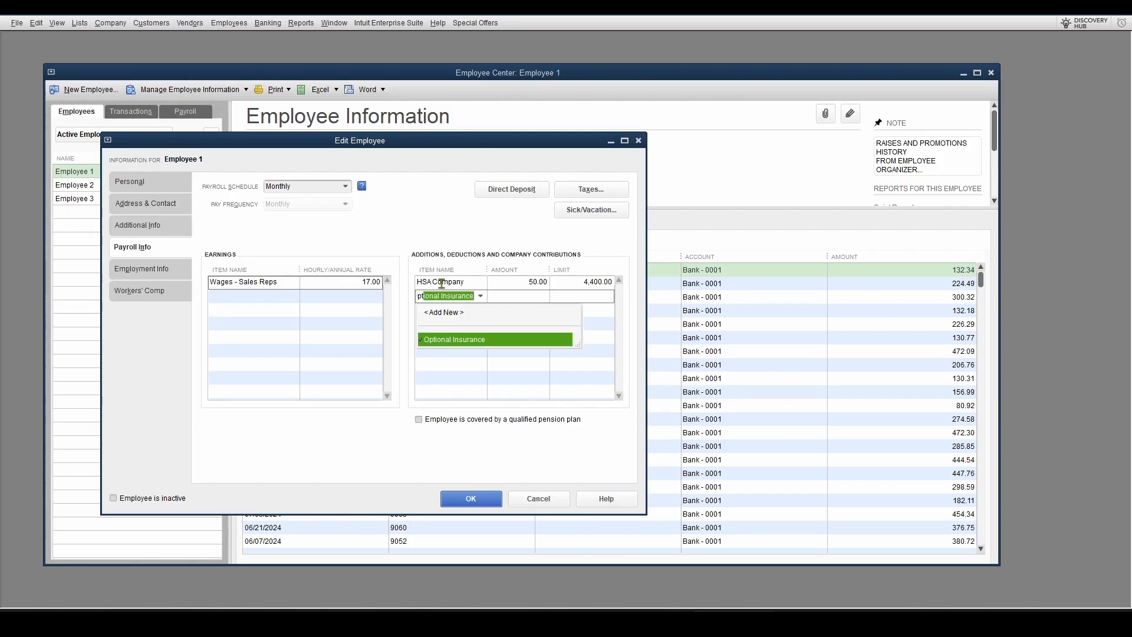
key("Tab")
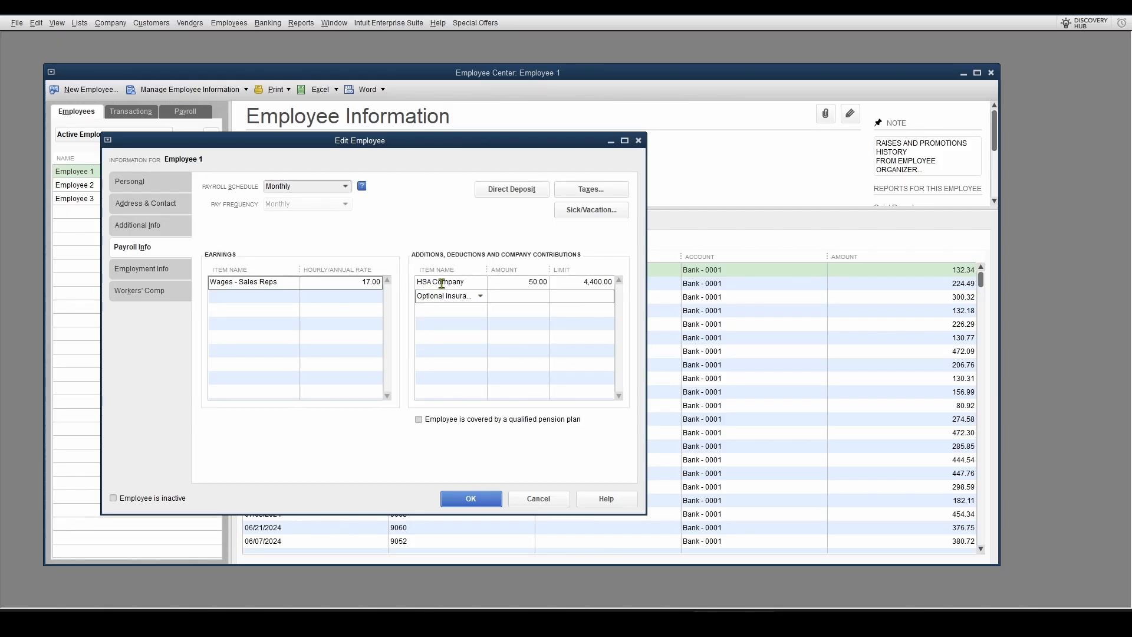
type("45.26")
key("Tab")
key("Tab")
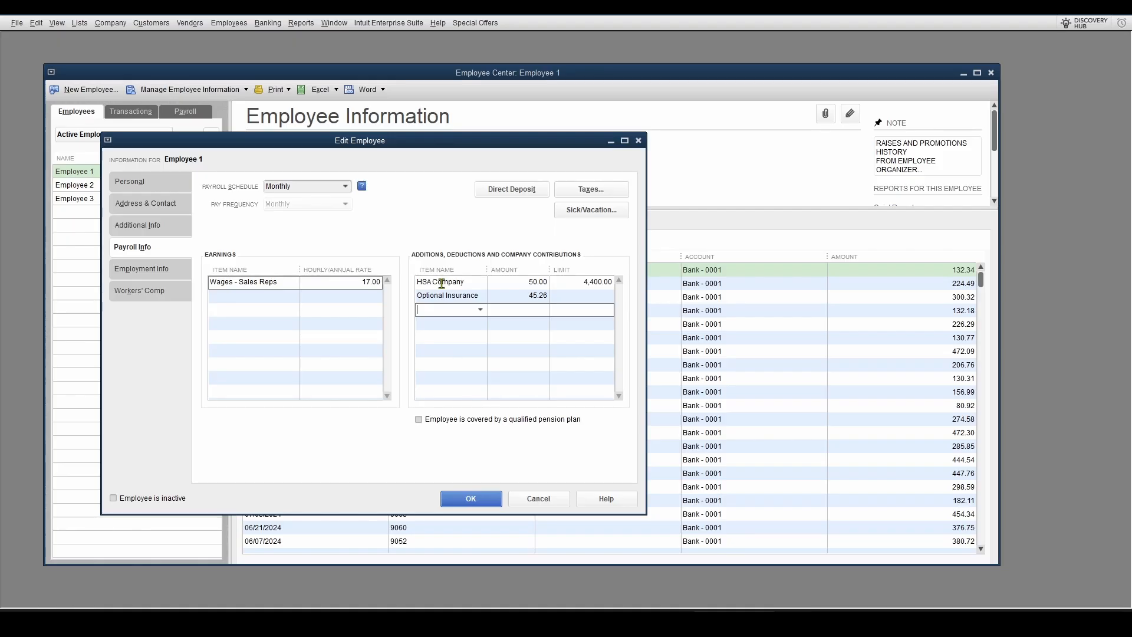
left_click(466, 499)
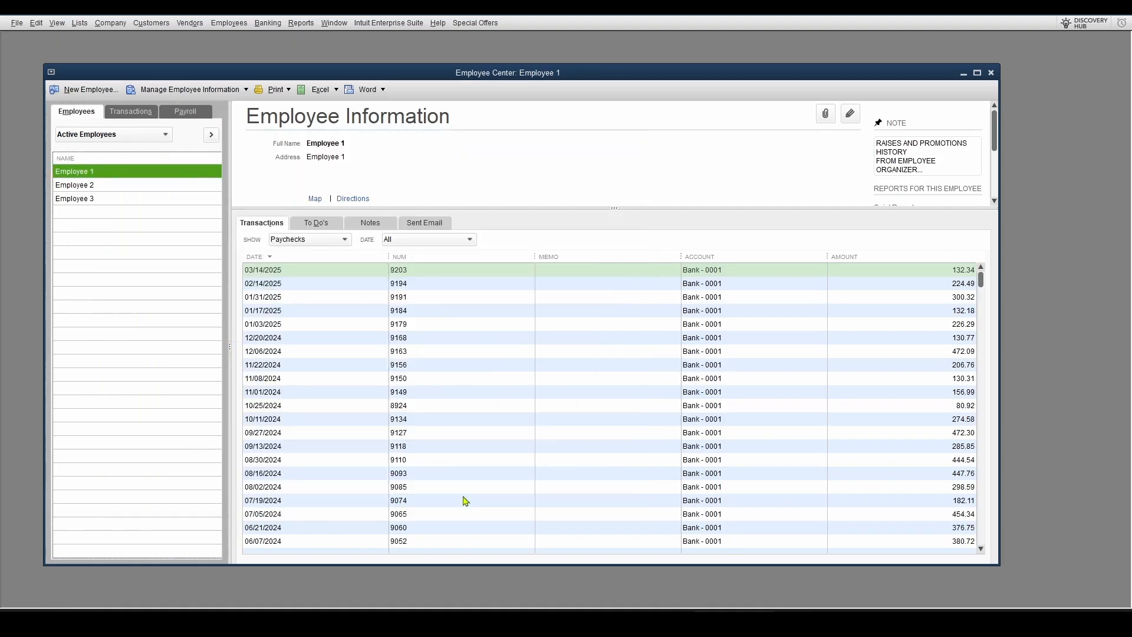
Add HSA Company to the company contributions in Employee 2's payroll information, keeping the 50.00 amount and 4,400.00 limit.
double_click(93, 185)
left_click(150, 248)
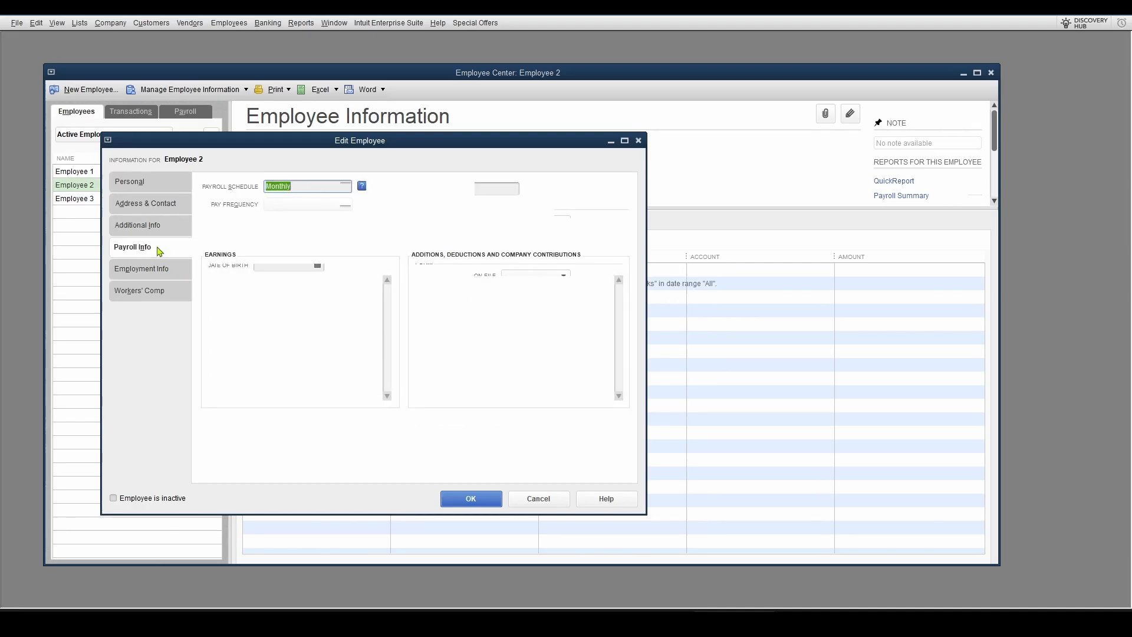
left_click(457, 281)
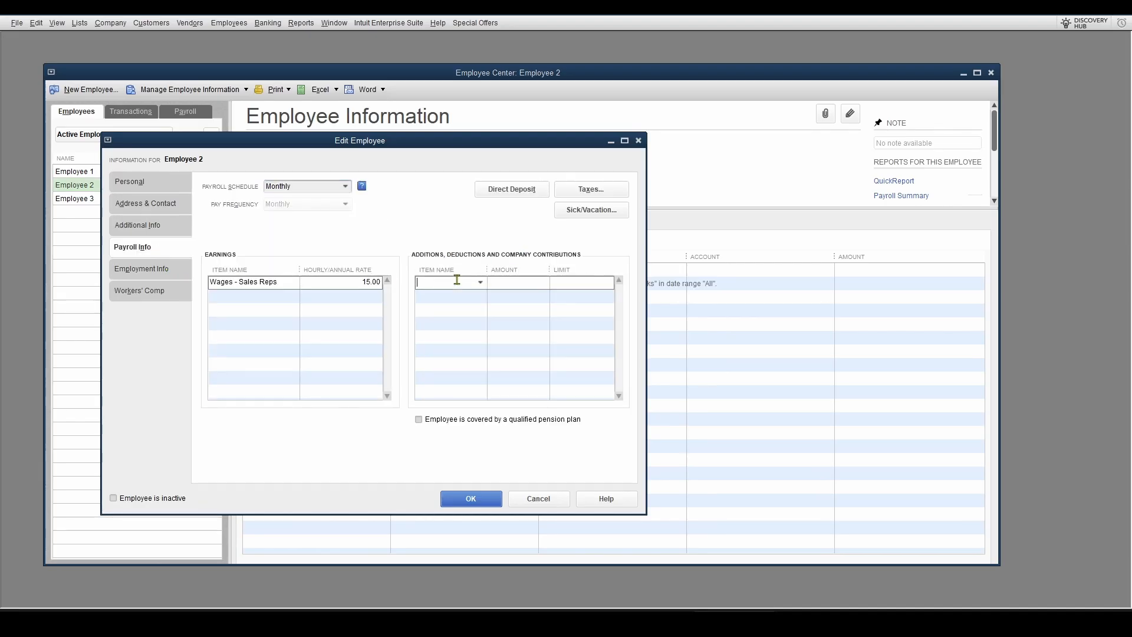
type("HSA Company")
key("Tab")
key("Tab")
key("Return")
Add Optional Insurance to Employee 2's contributions with an amount of 63.02 and no limit, and save the employee record.
type("Opti")
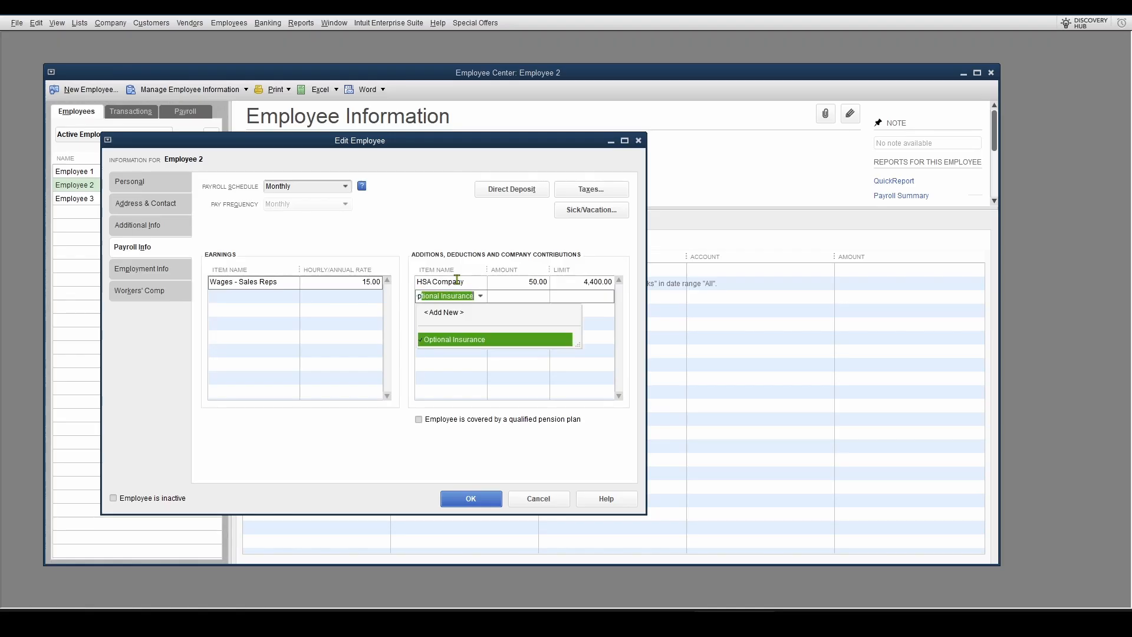
key("Tab")
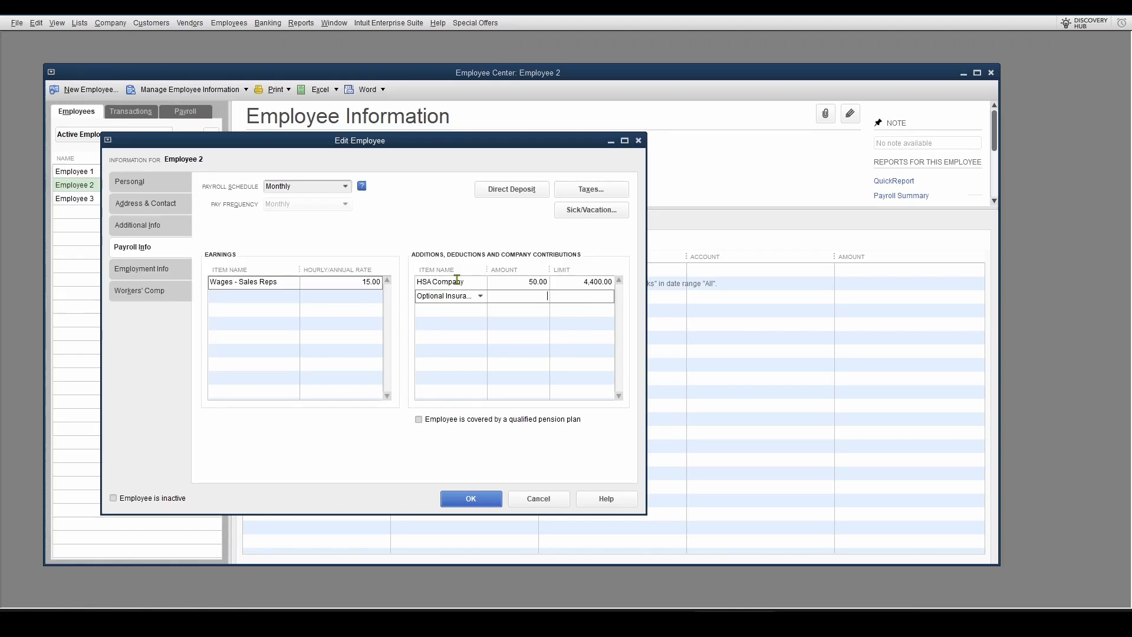
type("63.02")
key("Tab")
left_click(466, 502)
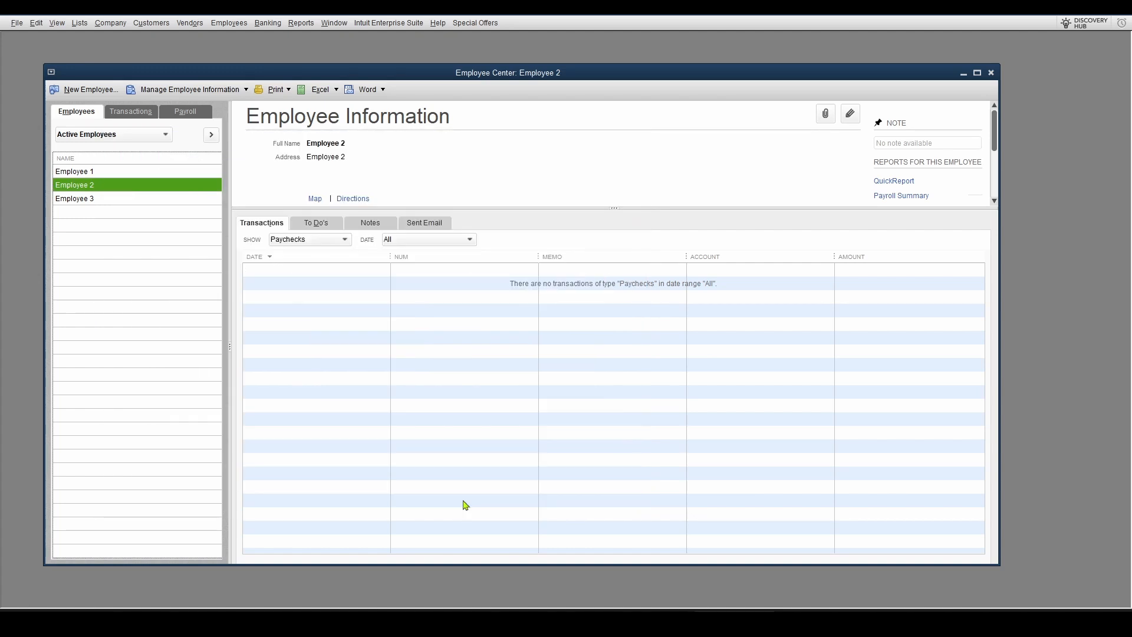
Add HSA Company to the company contributions in Employee 3's payroll information, with an amount of 50.00 and the 4,400.00 limit.
double_click(96, 198)
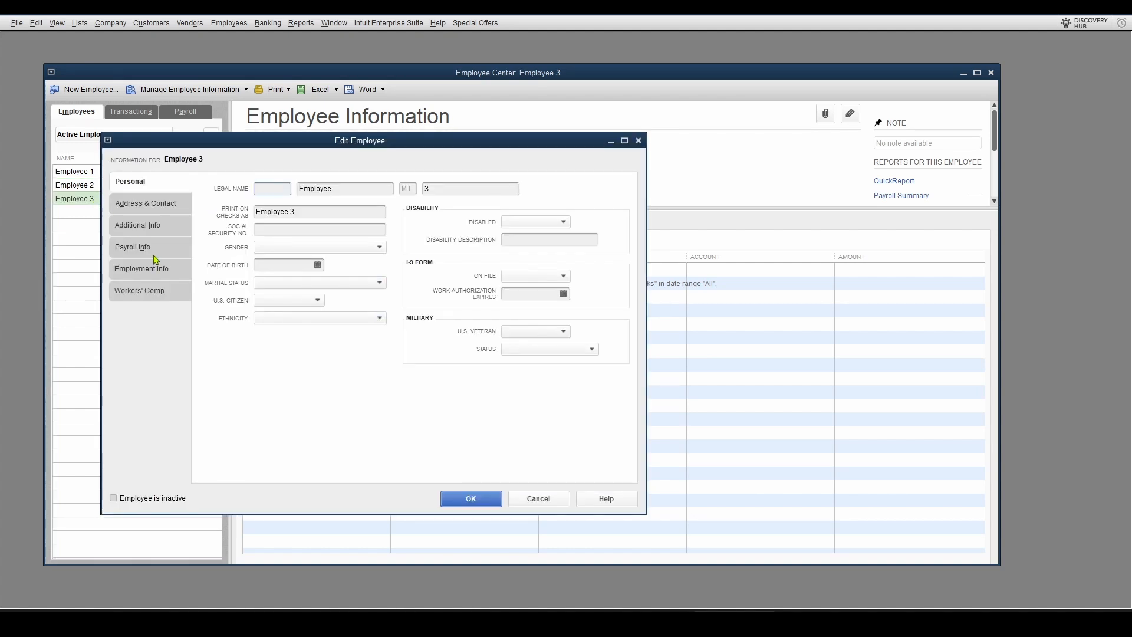
left_click(155, 252)
left_click(443, 282)
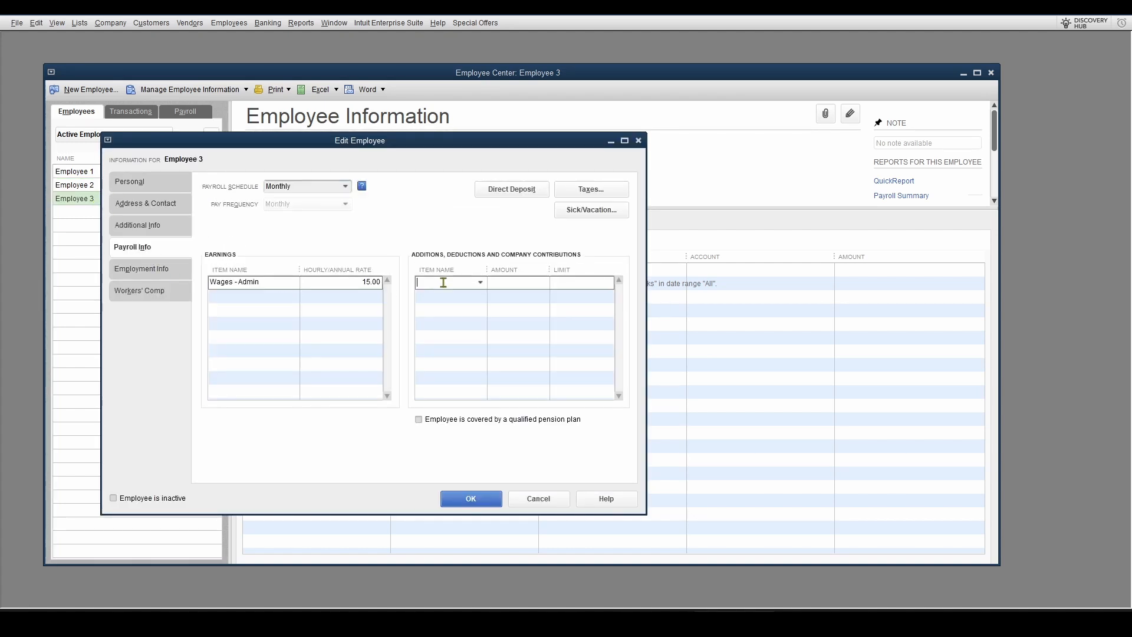
type("HSA Company")
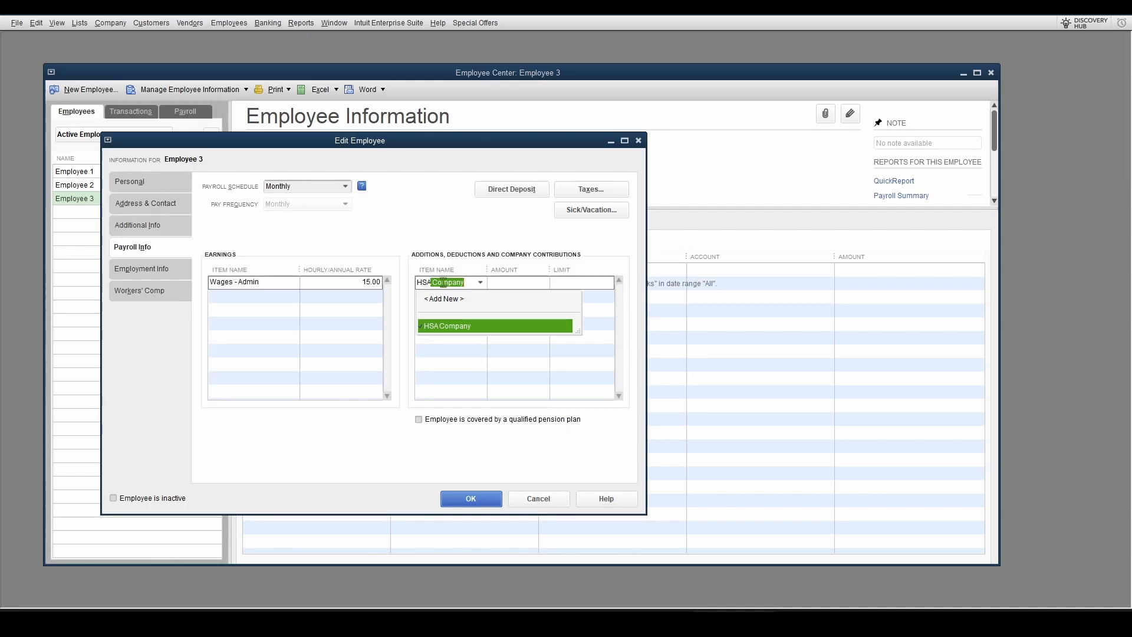
key("Tab")
type("50")
key("Tab")
Add Optional Insurance to Employee 3's contributions with an amount of 37.14 and no limit, and save the employee record.
left_click(419, 296)
type("op")
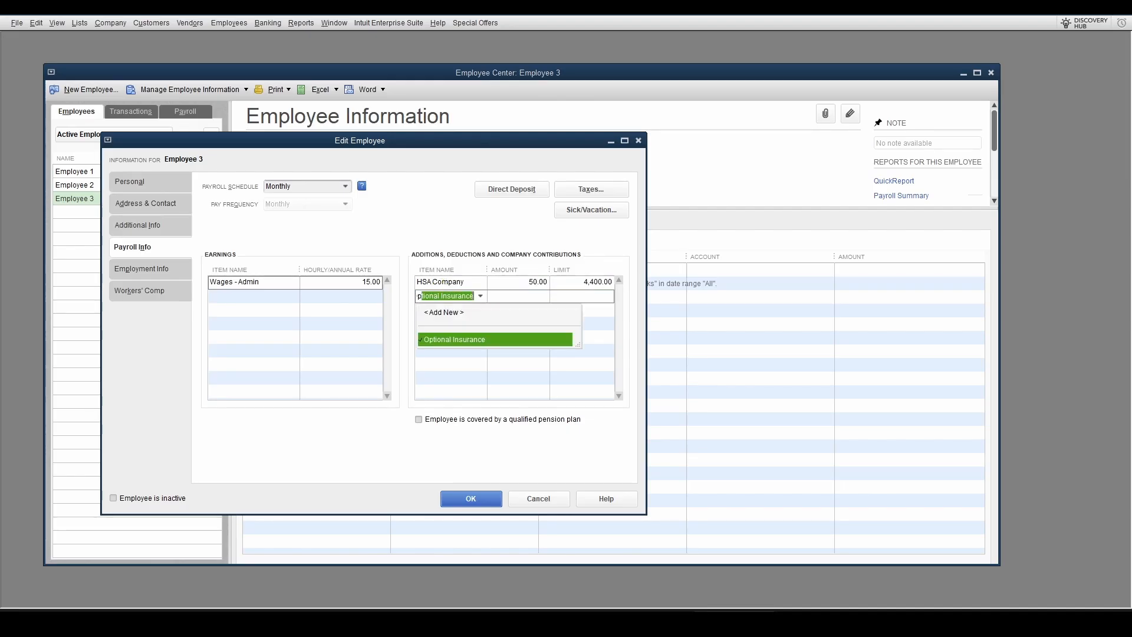
key("Tab")
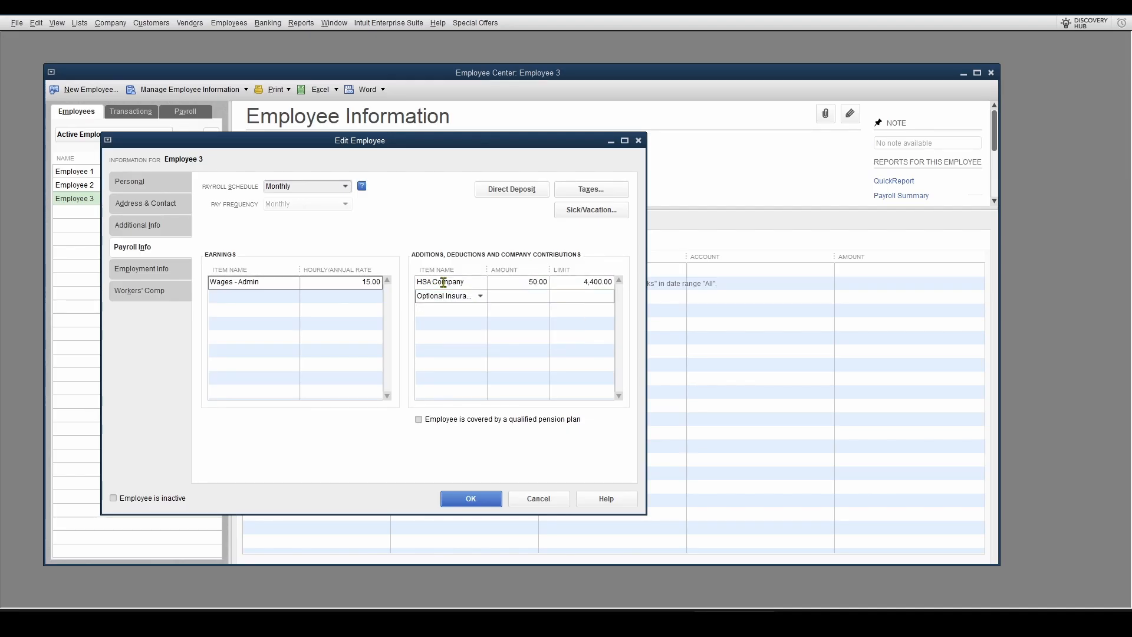
type("37.14")
key("Tab")
left_click(471, 499)
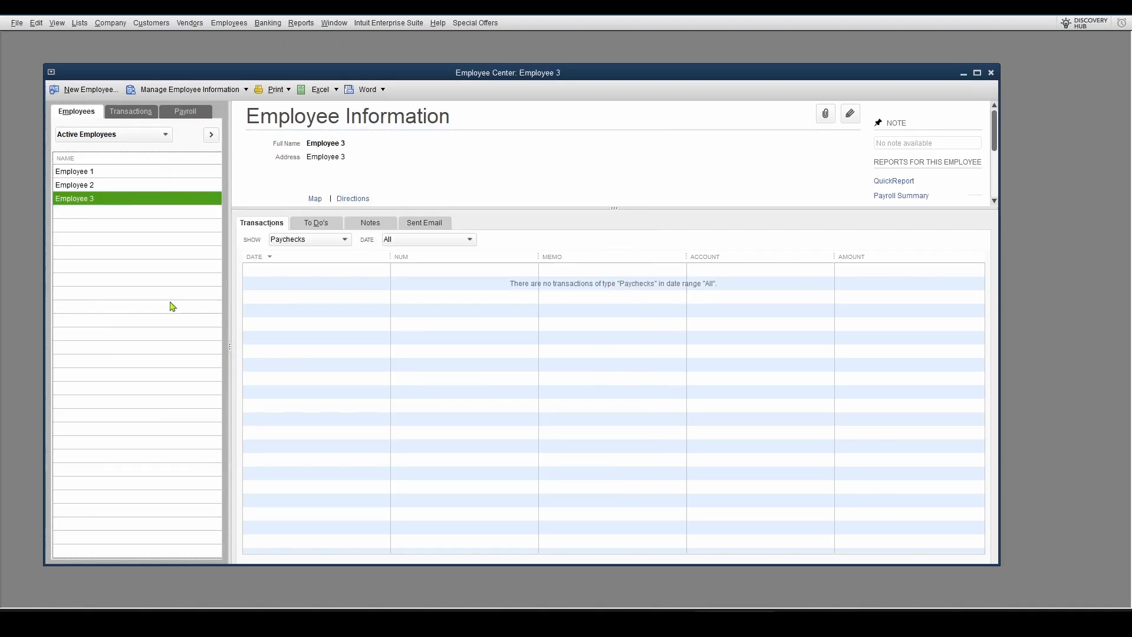